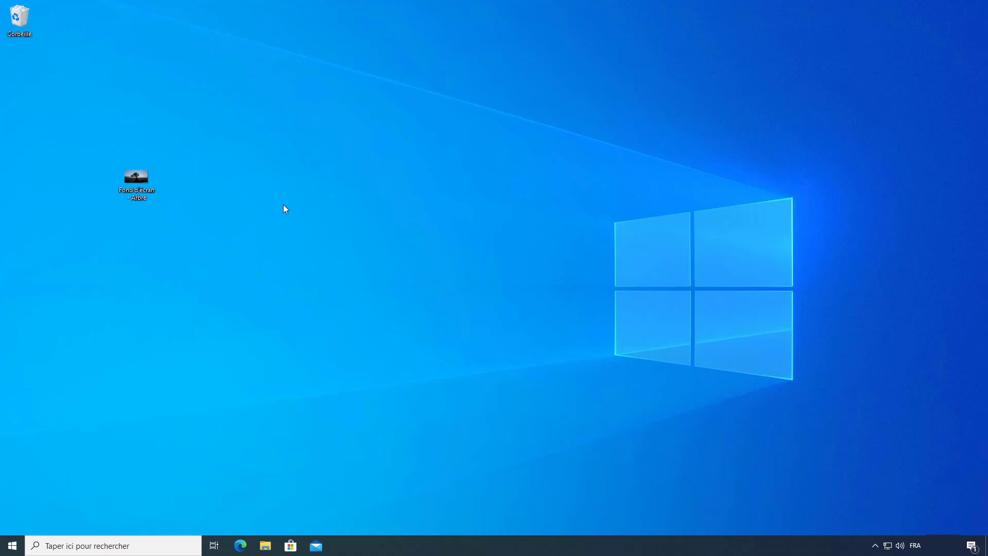
- View the "Fond d'écran - Arbre" image from the desktop in Photos, and close it
drag(140, 180, 224, 179)
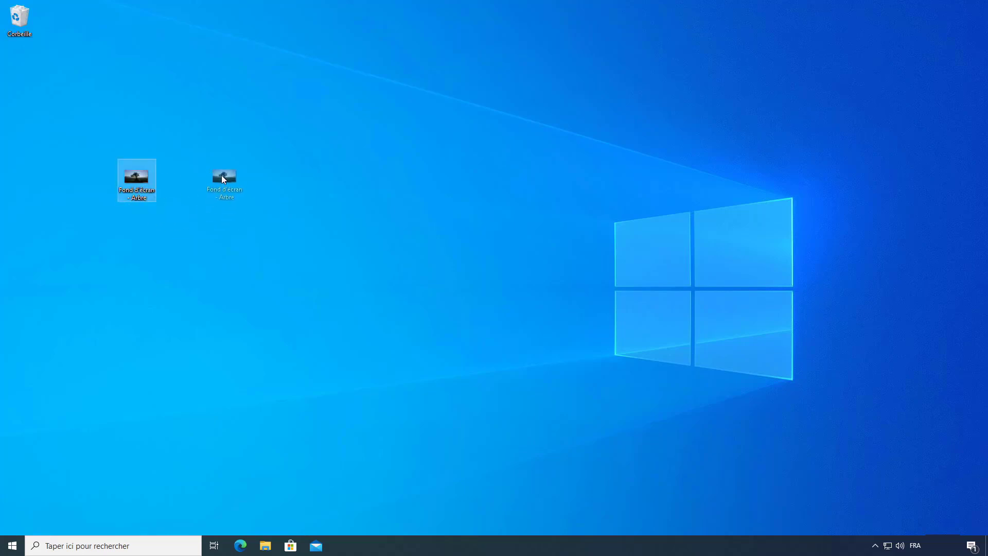
drag(104, 191, 134, 196)
double_click(138, 185)
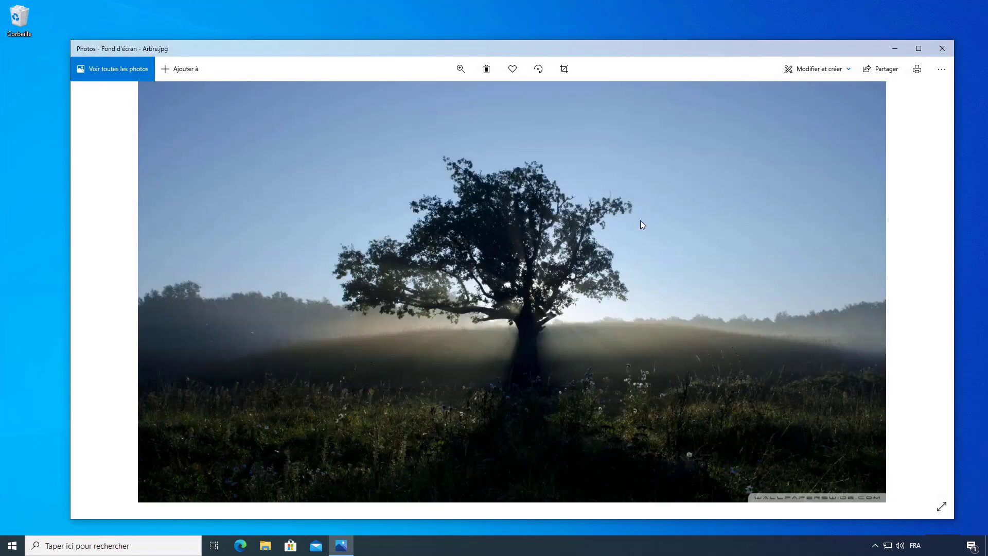
click(941, 51)
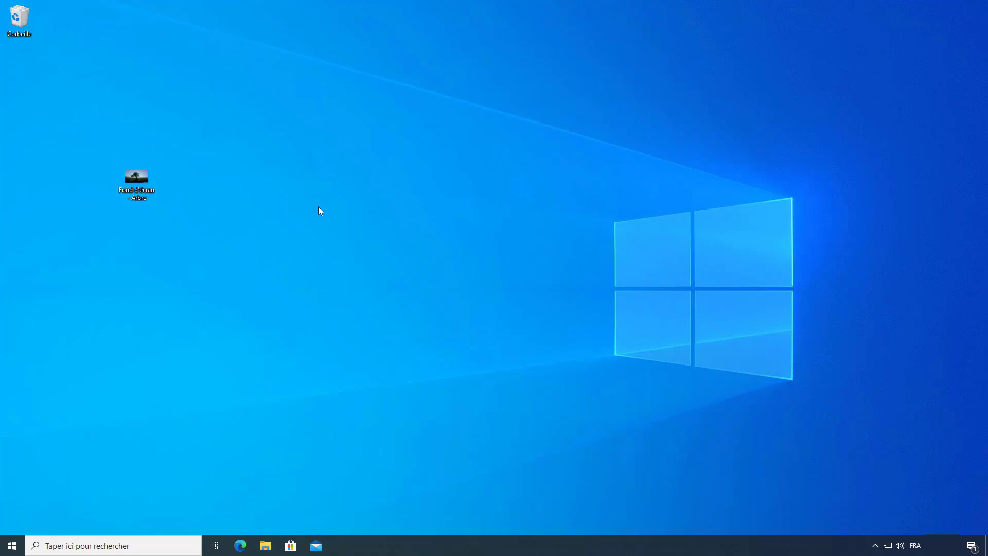
- Set the "Fond d'écran - Arbre" image directly from its desktop file as the desktop background
right_click(137, 181)
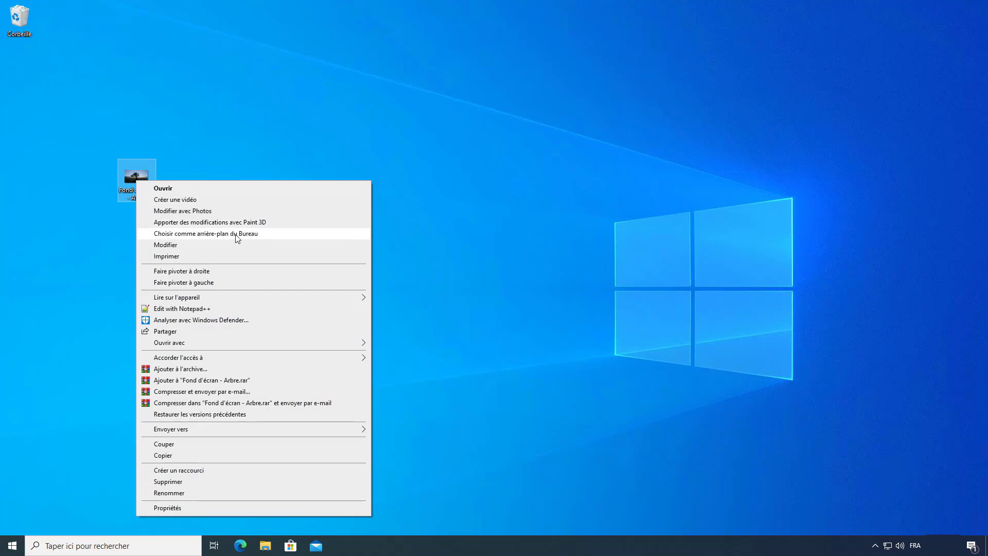
click(252, 234)
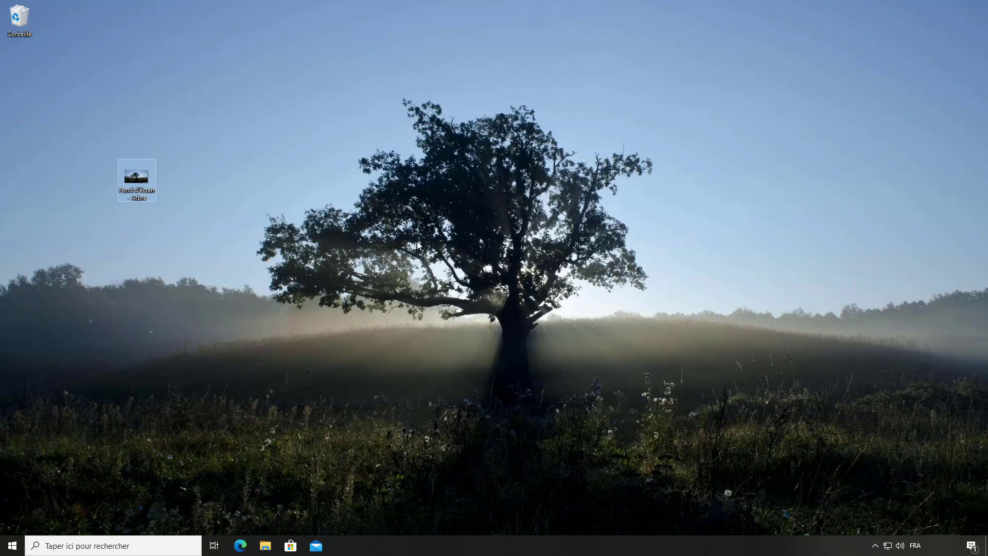
right_click(136, 183)
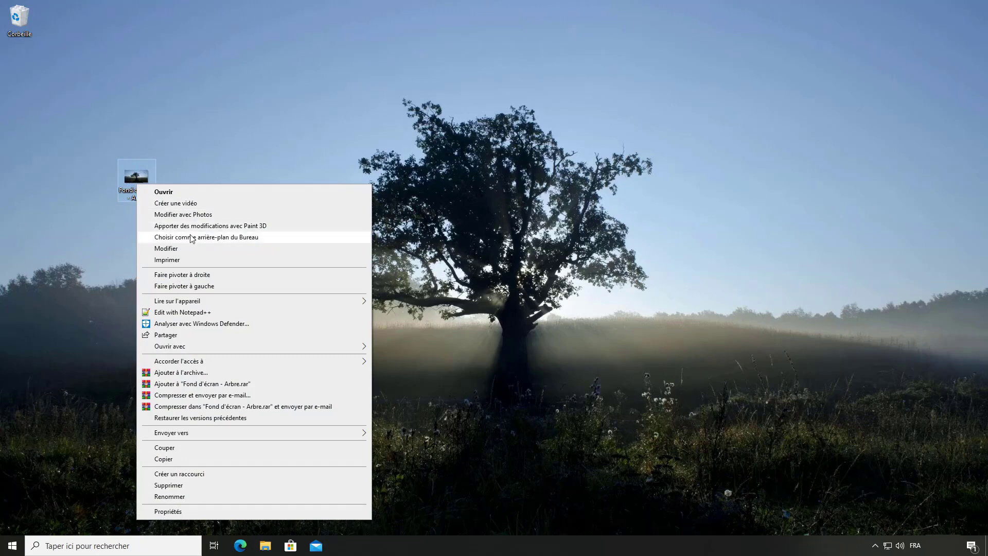
click(282, 185)
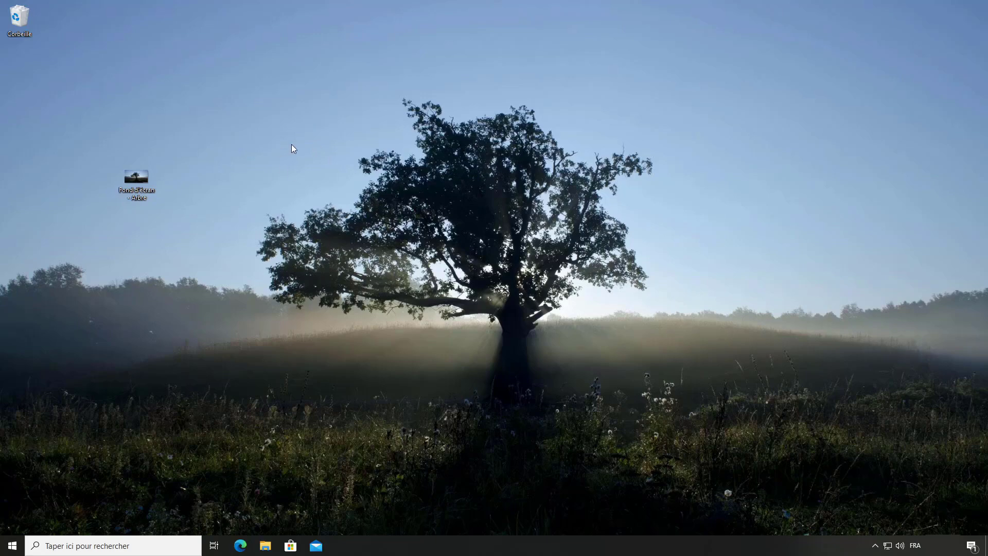
- Check the screen resolution in the display settings, and minimize the settings window
right_click(301, 134)
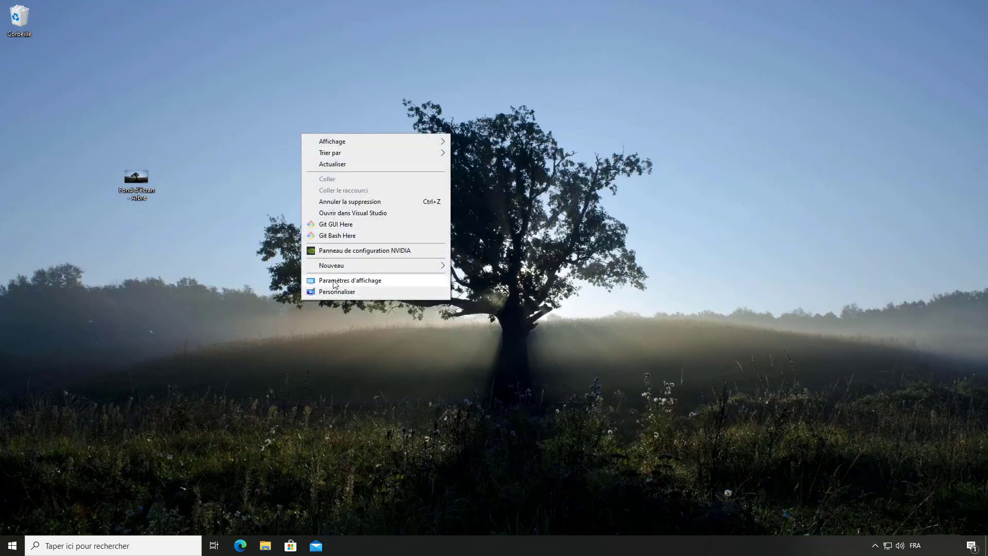
click(363, 283)
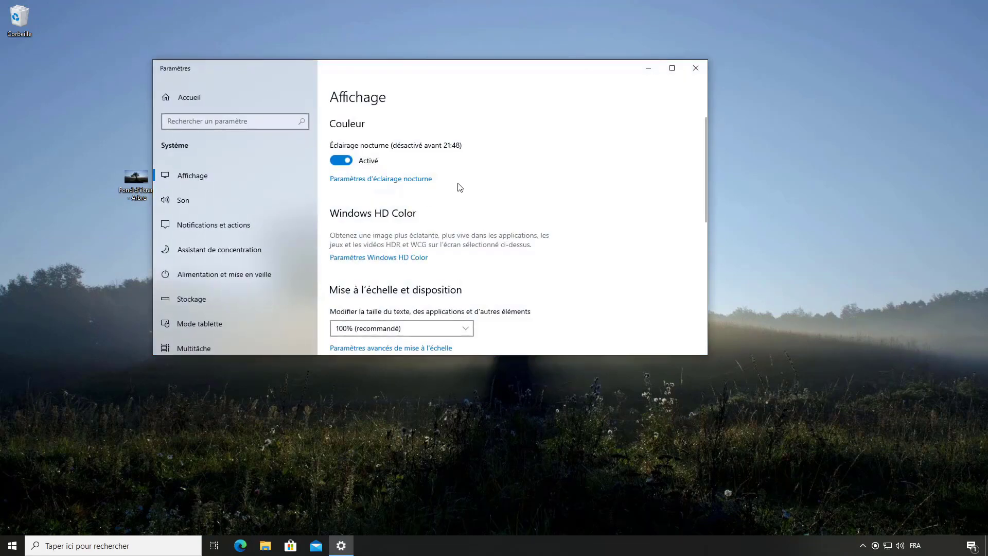
scroll(477, 180, down, 2)
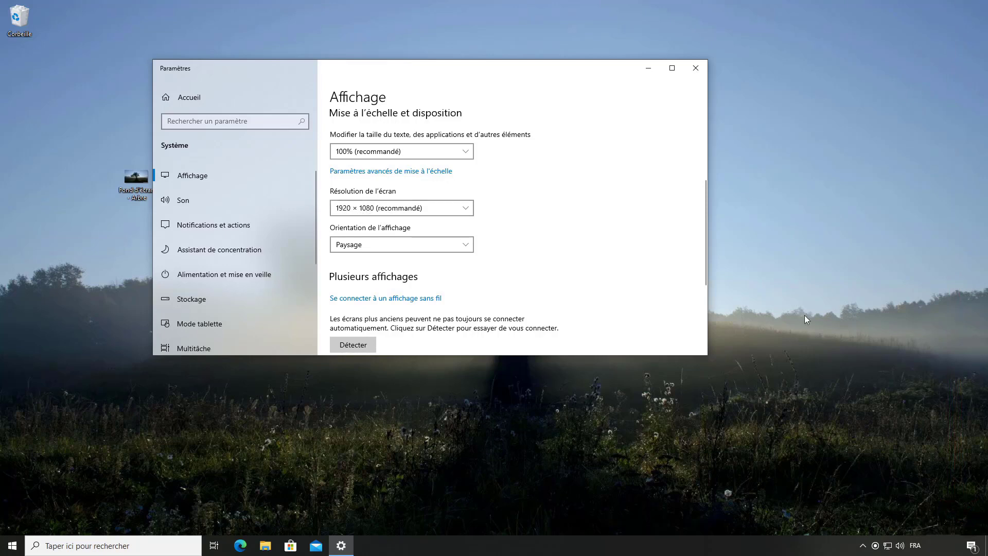
drag(397, 71, 608, 63)
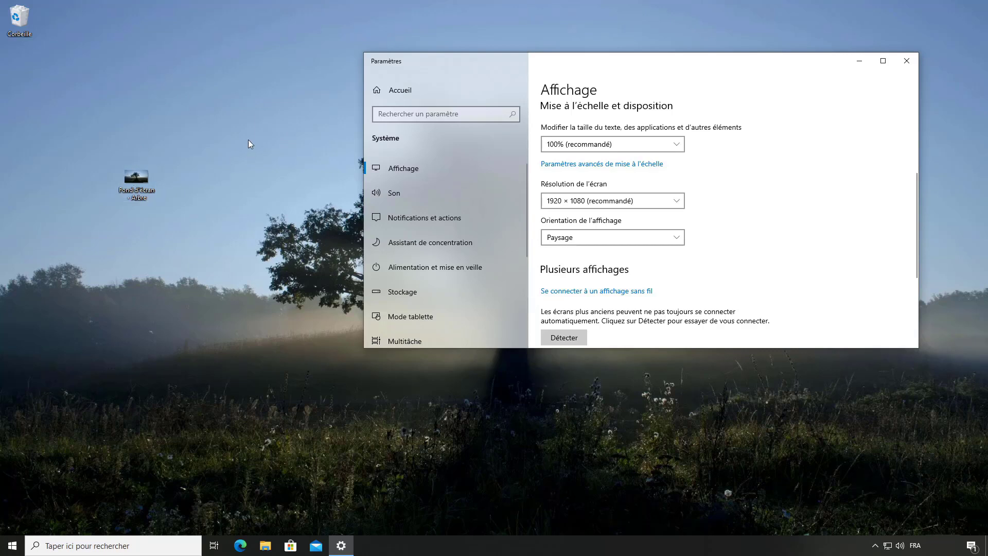
click(860, 62)
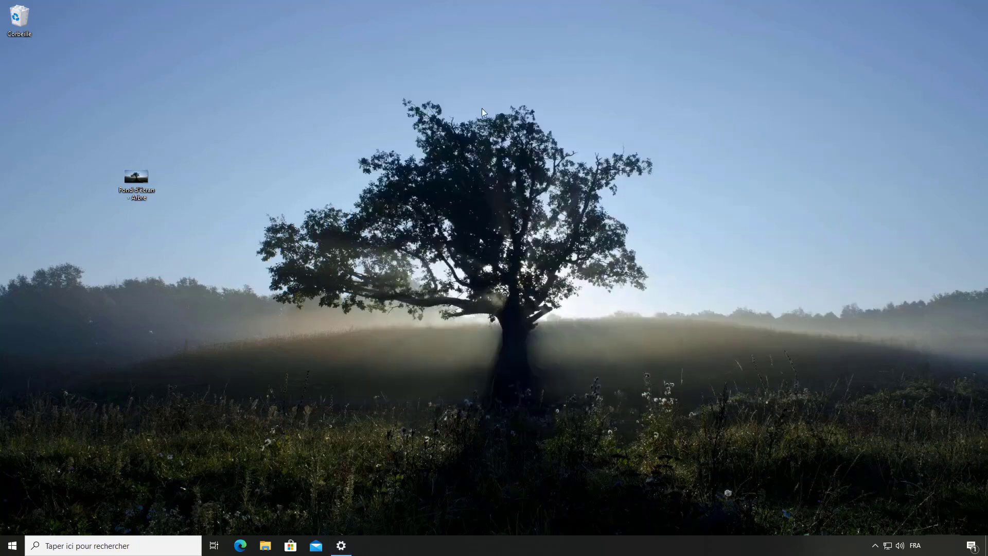
- Check the image dimensions in the detailed properties of "Fond d'écran - Arbre", and close the properties without changes
click(130, 187)
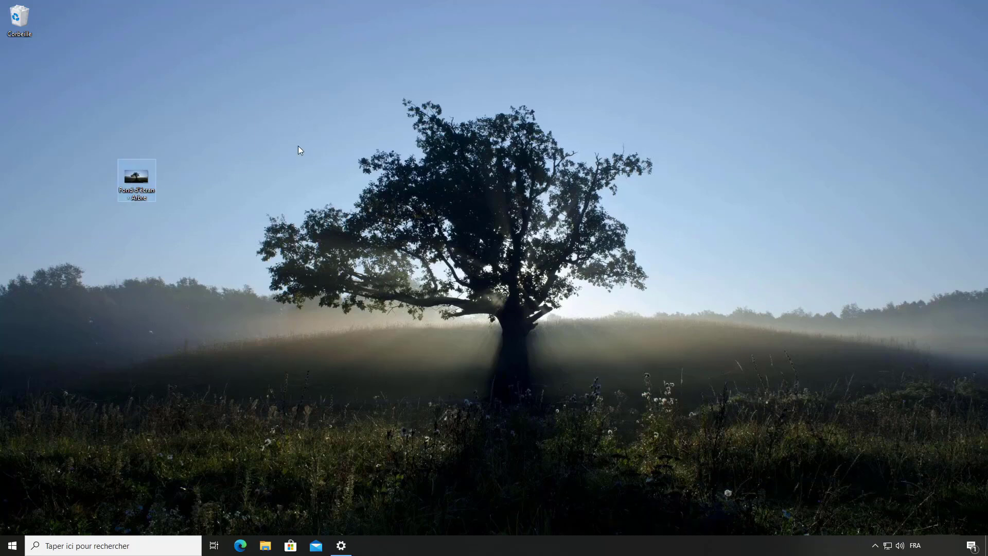
mouse_move(129, 187)
right_click(130, 187)
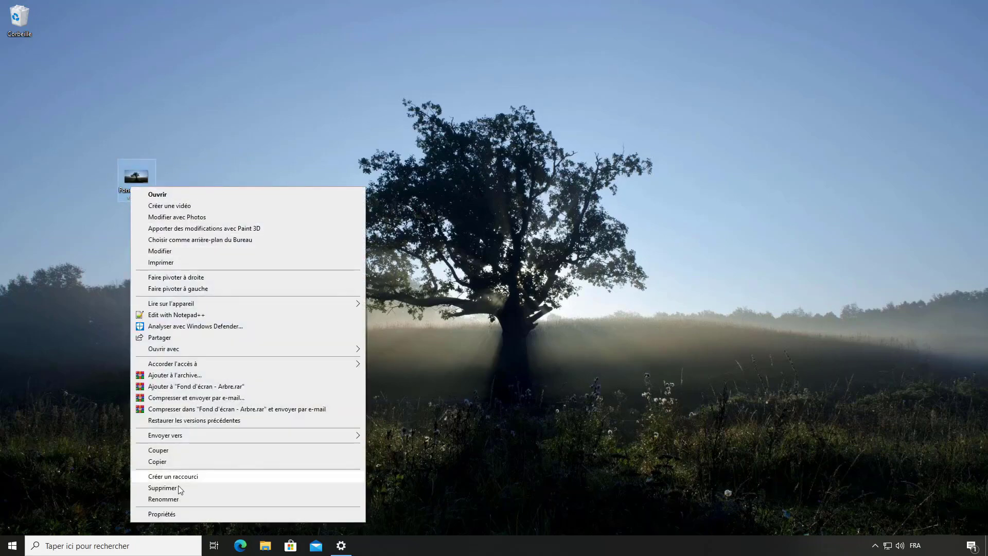
click(176, 513)
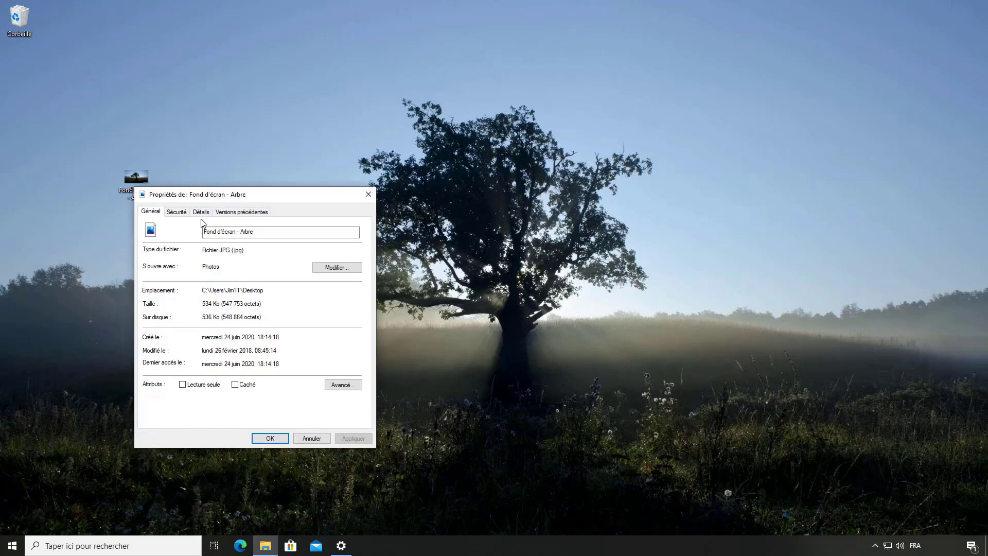
click(201, 212)
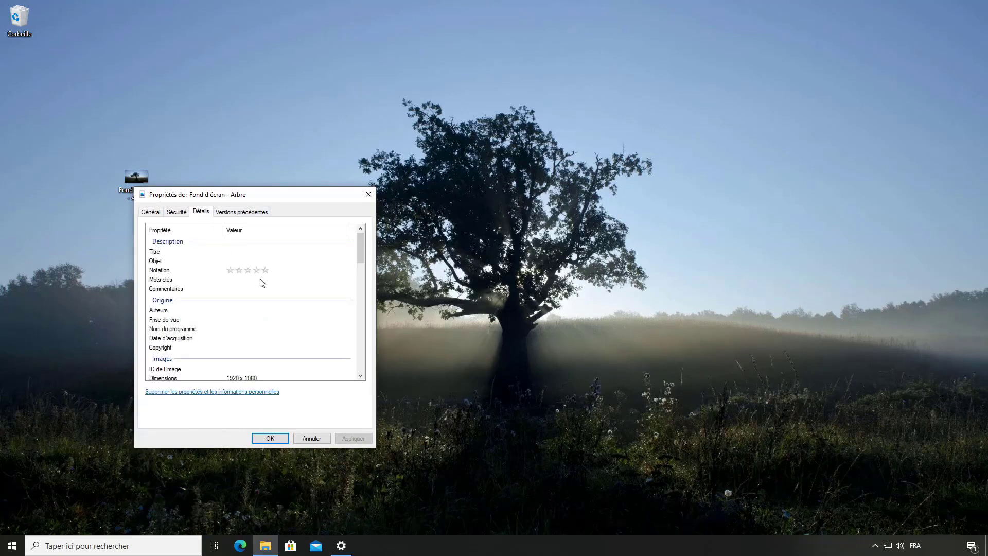
scroll(261, 280, down, 3)
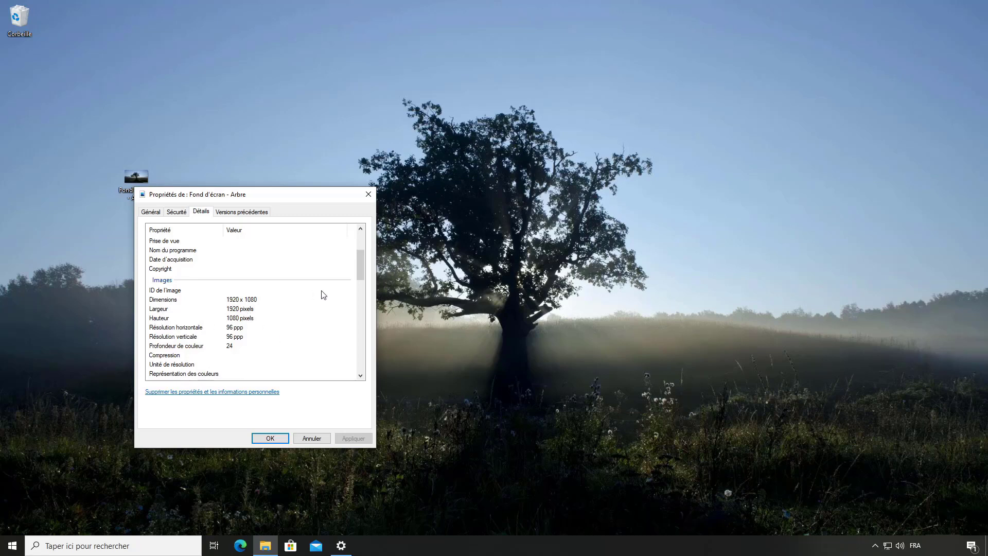
click(311, 438)
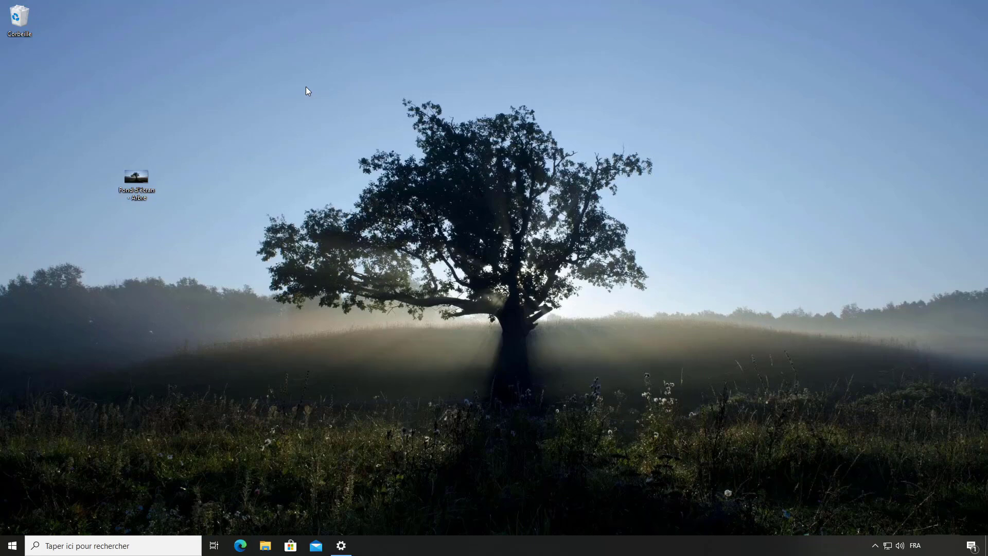
- In the background personalization settings, switch the wallpaper to the blue Windows image and back to the tree image
right_click(233, 162)
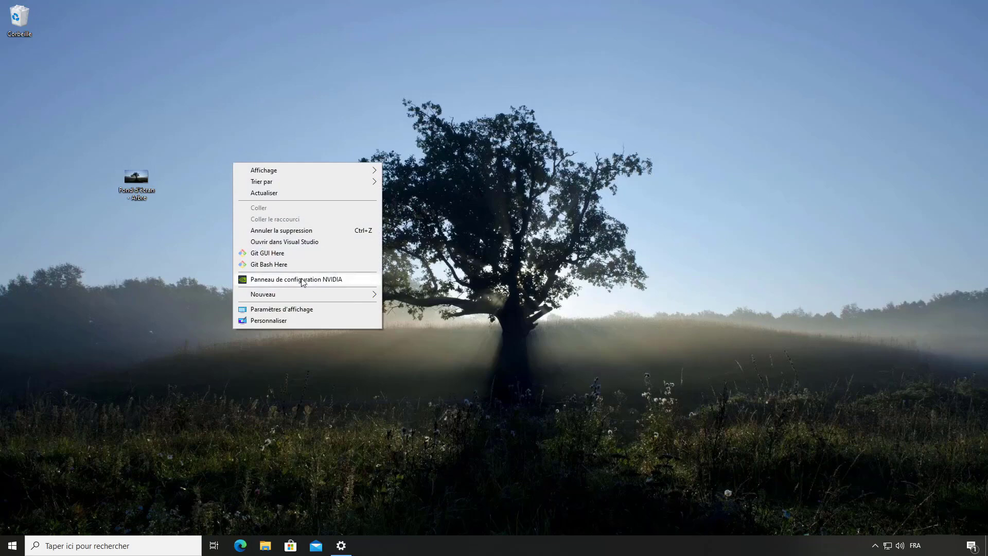
click(273, 322)
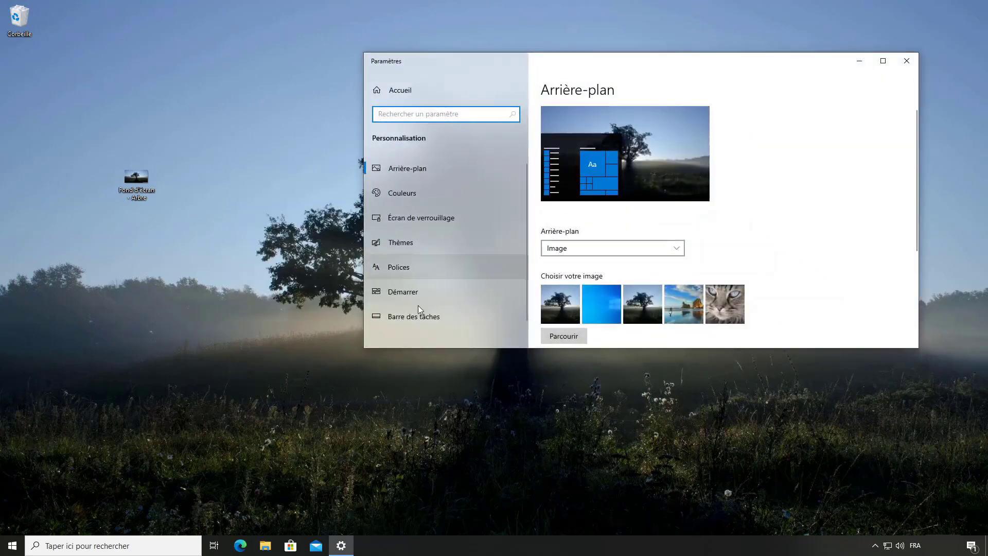
scroll(783, 182, down, 3)
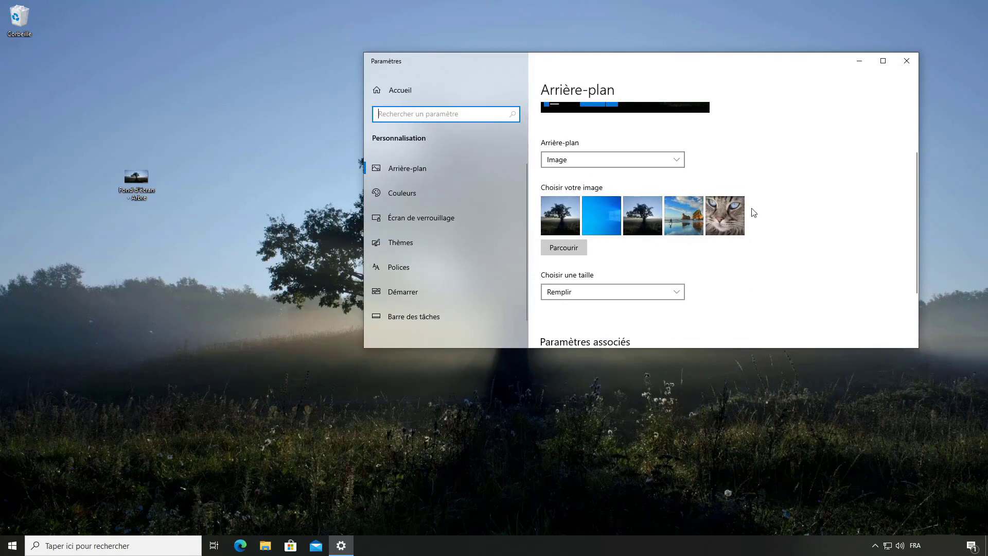
click(601, 216)
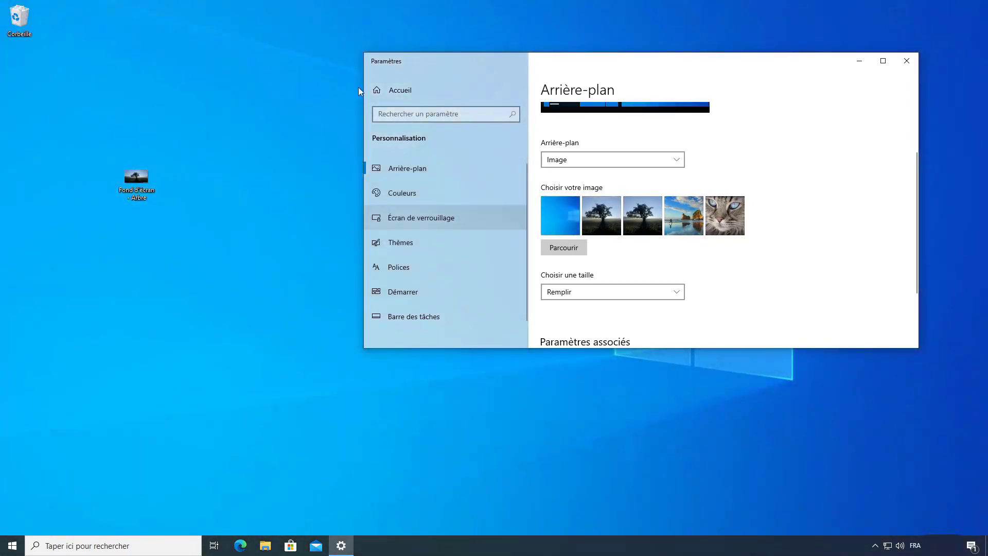
drag(564, 61, 406, 81)
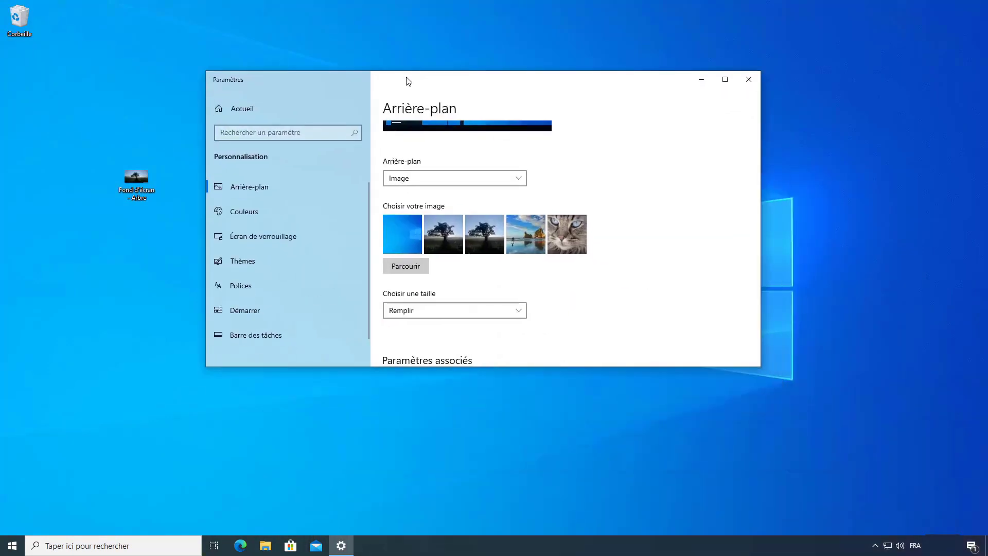
click(444, 250)
drag(426, 81, 387, 67)
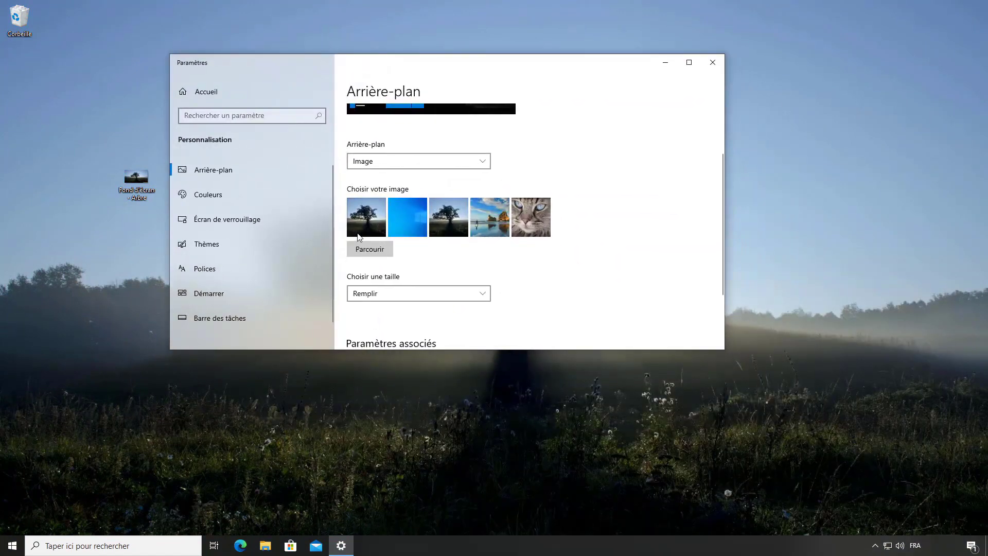
- Browse to the "Fonds d'écran" folder in Images and set "Fond d'écran - Arbre filtre" as the desktop background
click(371, 249)
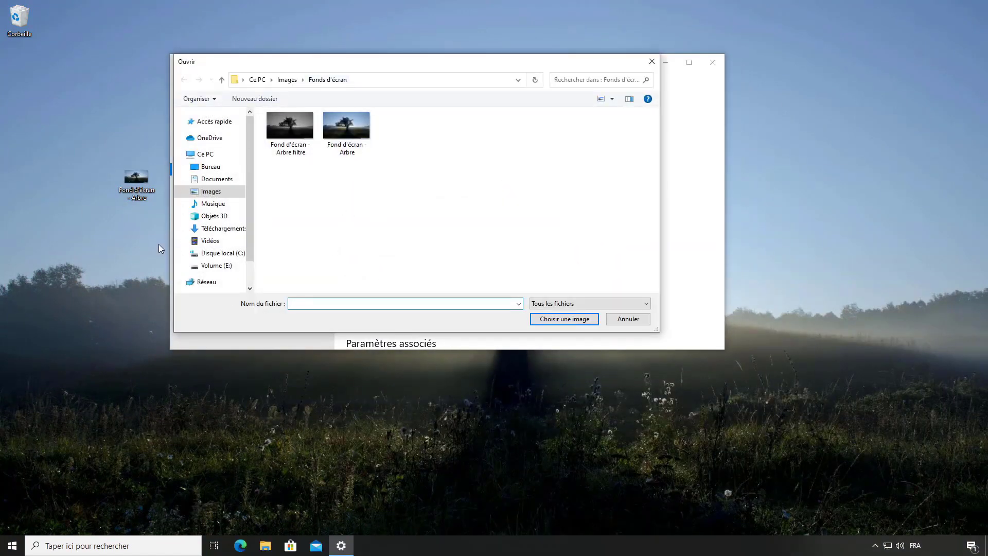
click(208, 192)
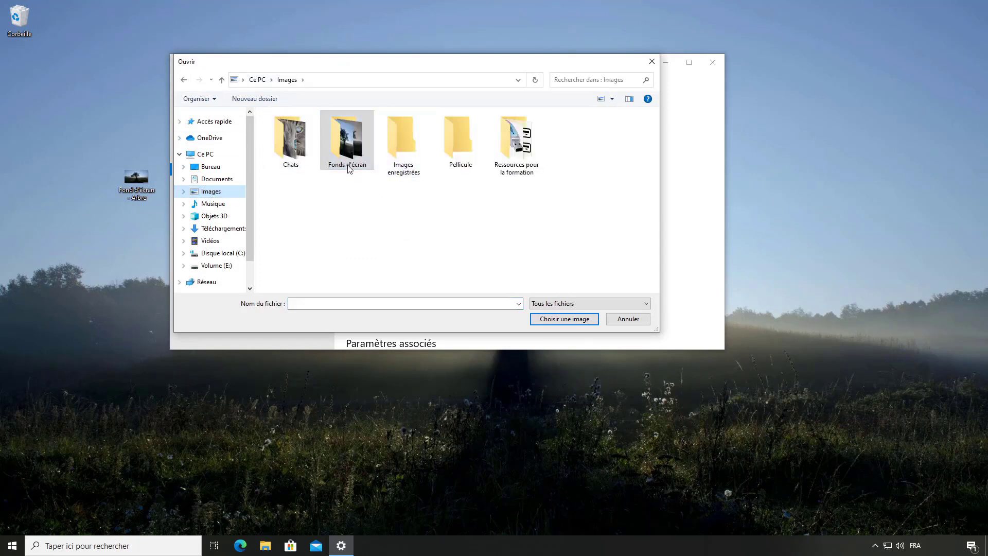
double_click(350, 143)
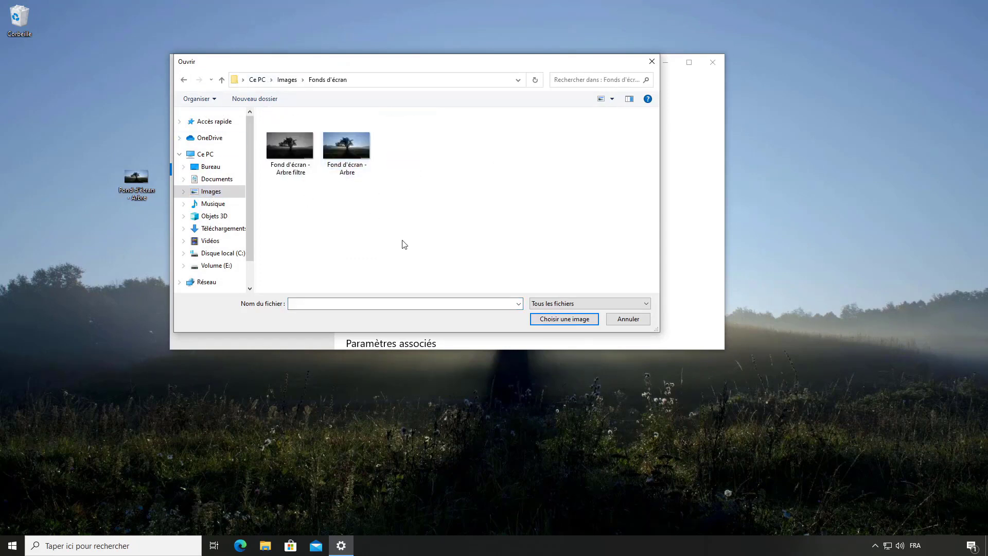
double_click(296, 149)
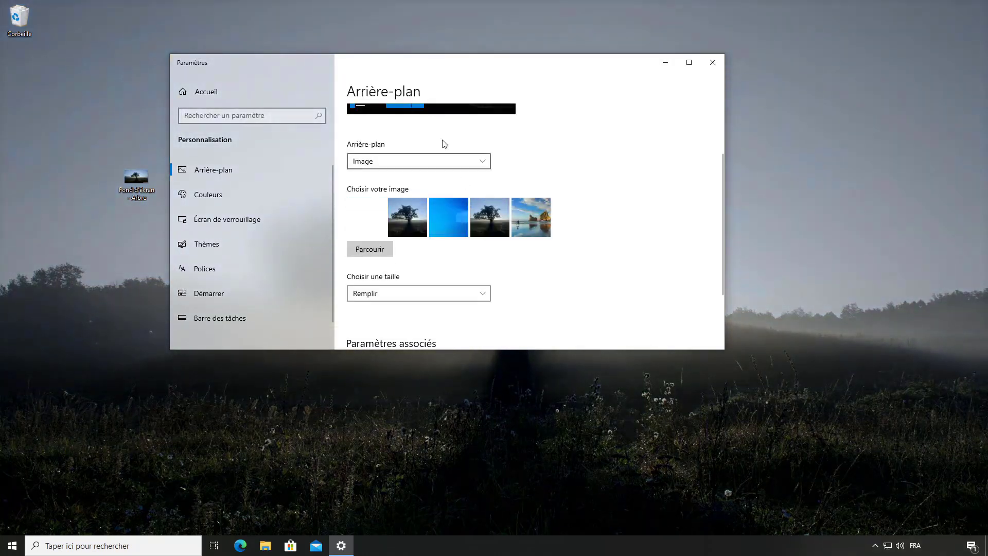
drag(361, 72, 381, 68)
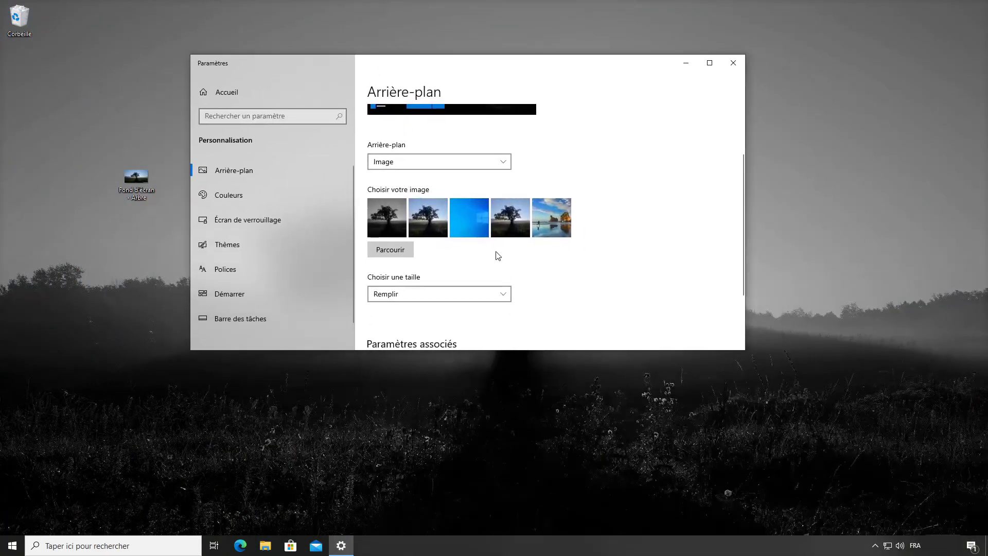
- Change the background type to "Couleur unie" and choose the blue swatch between teal-blue and violet as the background colour
click(504, 165)
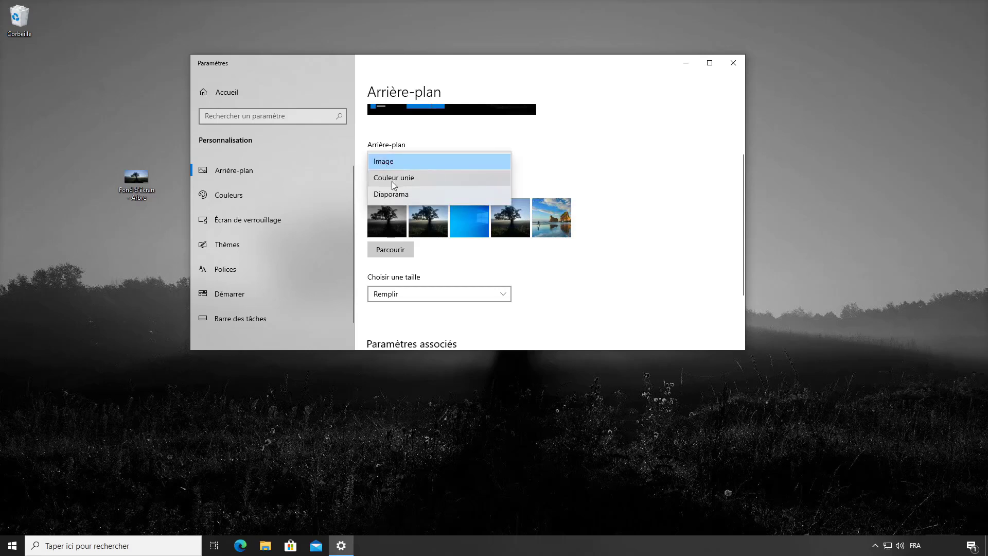
click(466, 160)
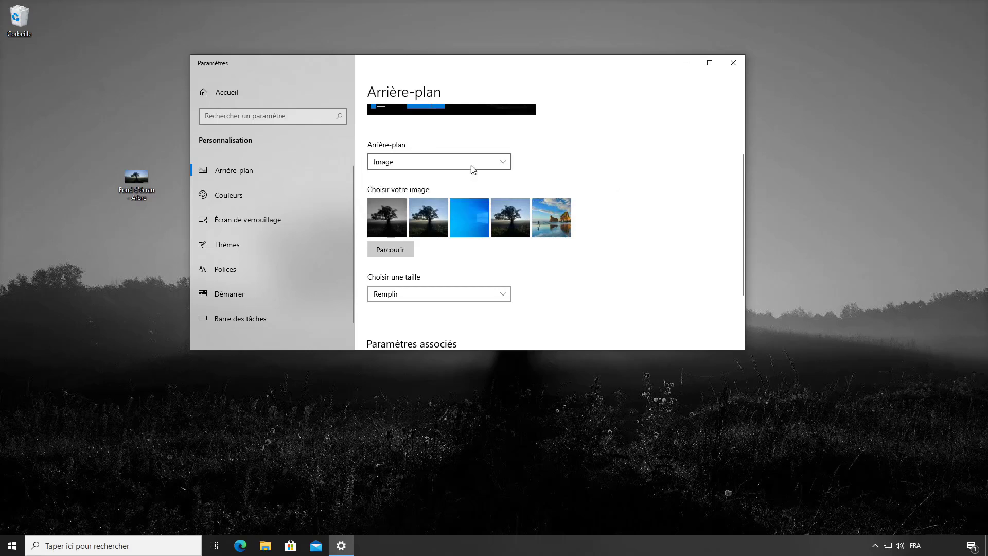
click(506, 164)
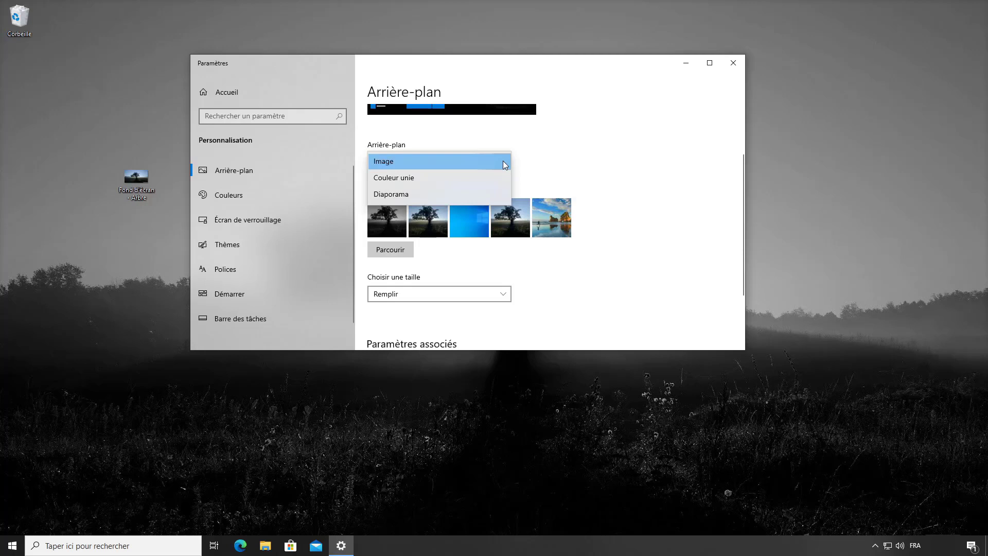
click(404, 177)
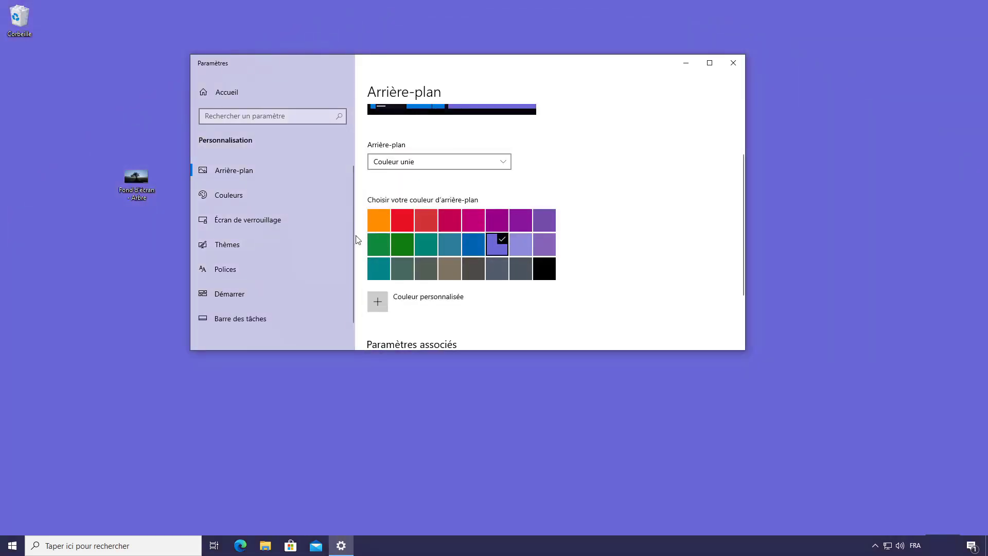
click(479, 246)
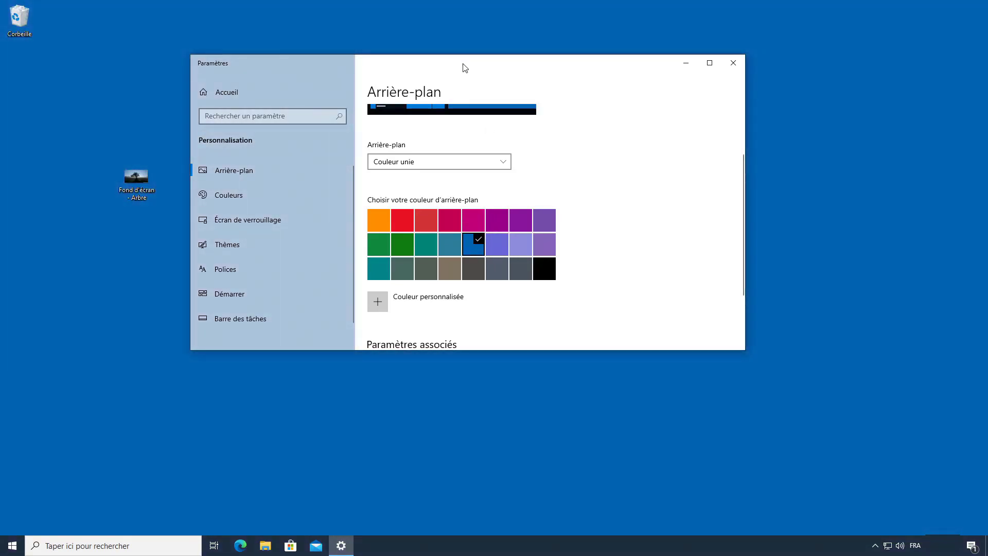
mouse_move(463, 67)
mouse_down()
mouse_move(987, 266)
mouse_move(927, 267)
mouse_move(488, 77)
mouse_move(497, 75)
mouse_up()
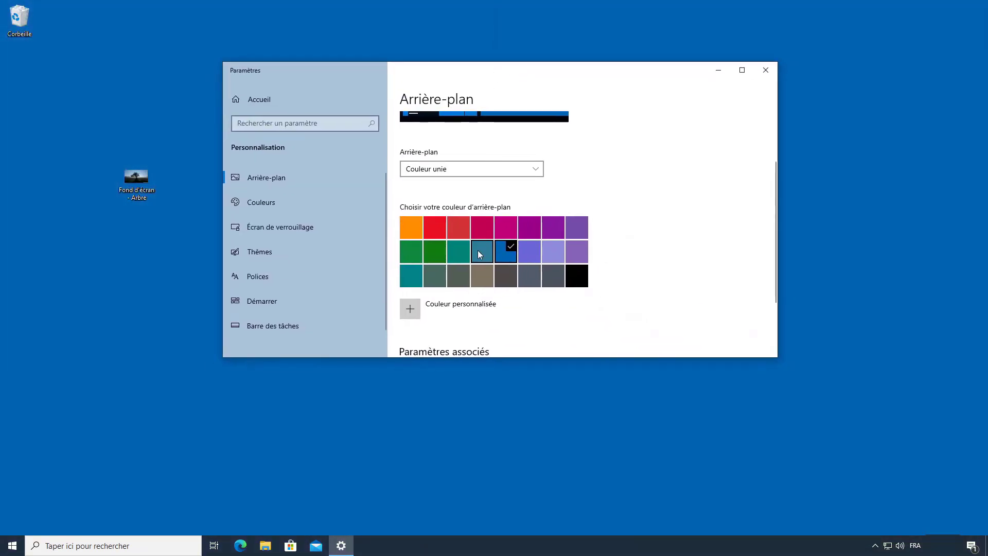
- Change the background type to "Diaporama" and choose the "Fonds d'écran" folder in Images as the slideshow album
click(535, 171)
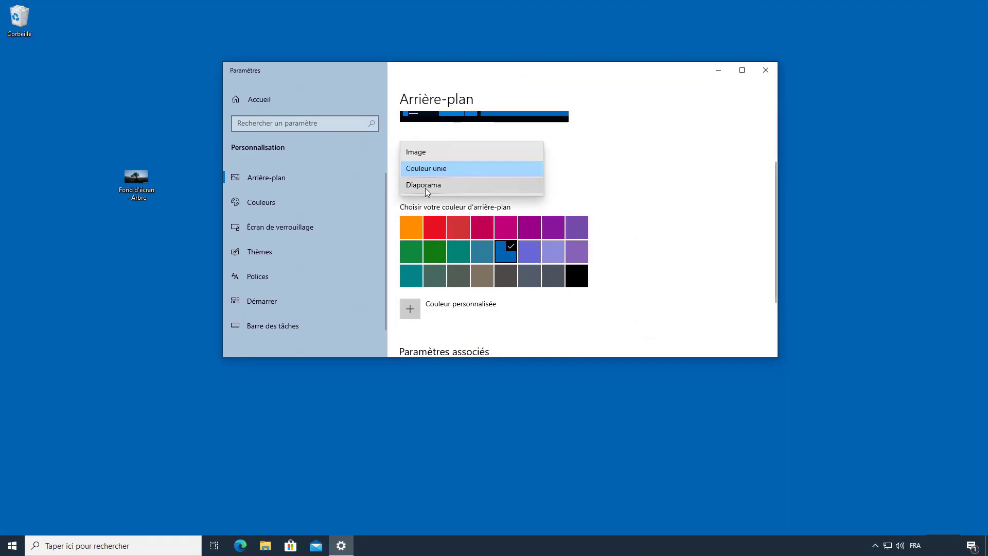
click(442, 186)
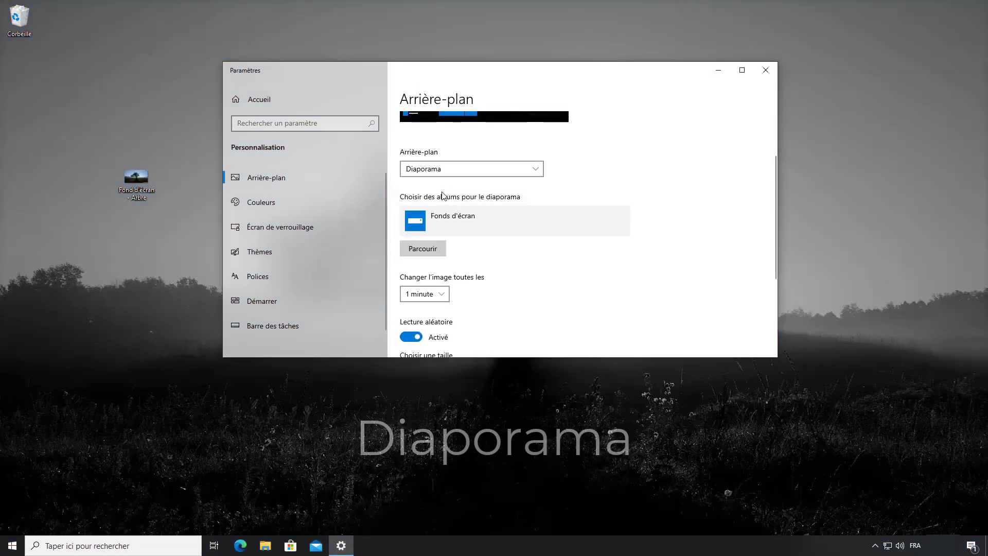
click(439, 250)
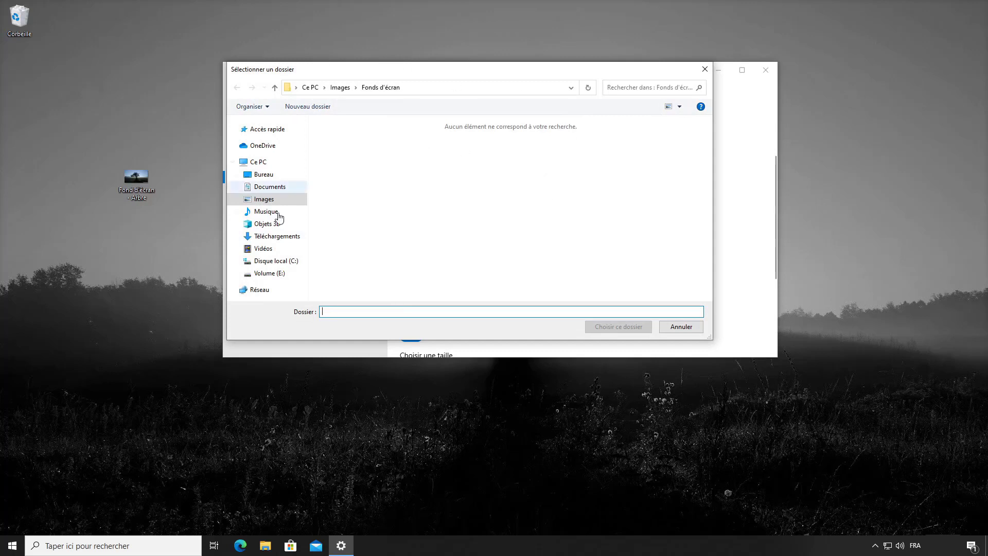
click(271, 201)
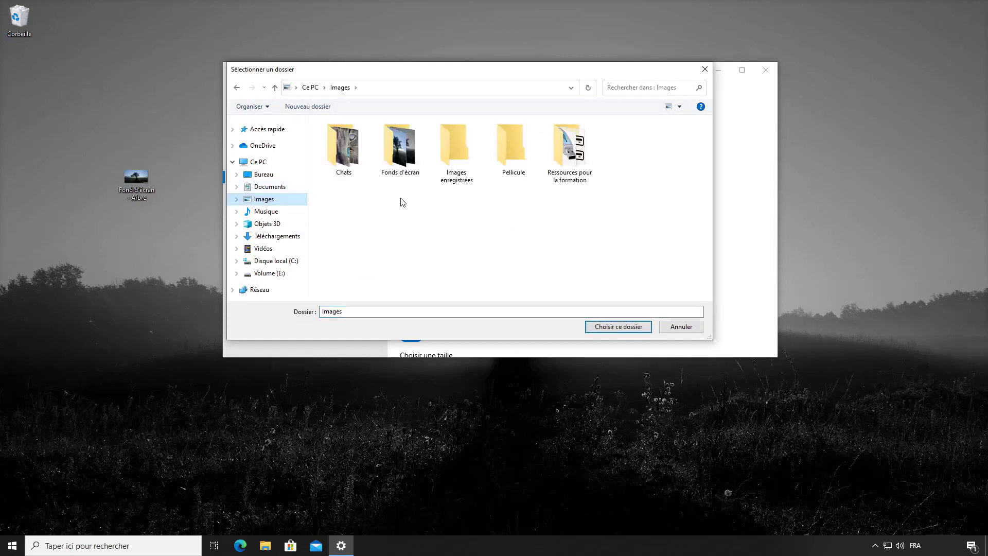
double_click(401, 153)
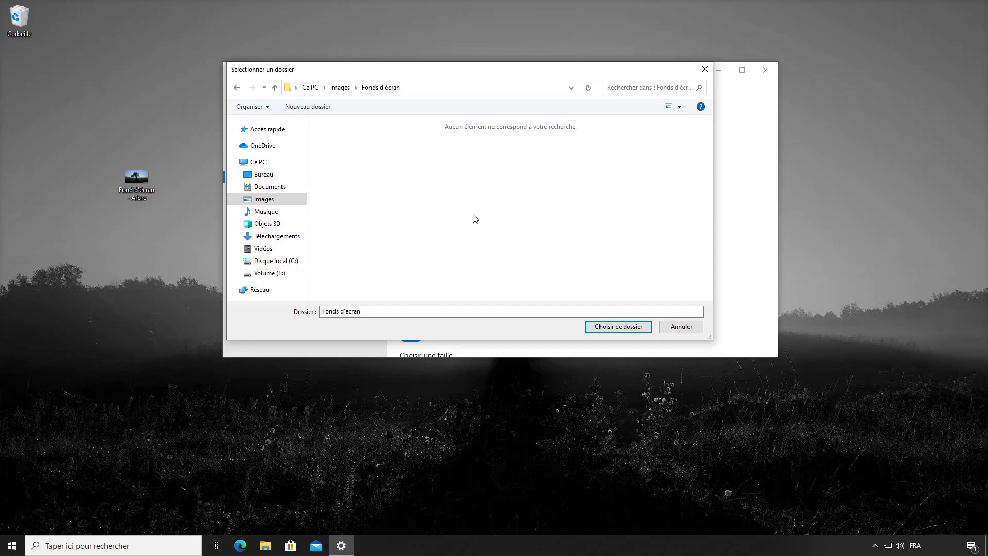
click(629, 329)
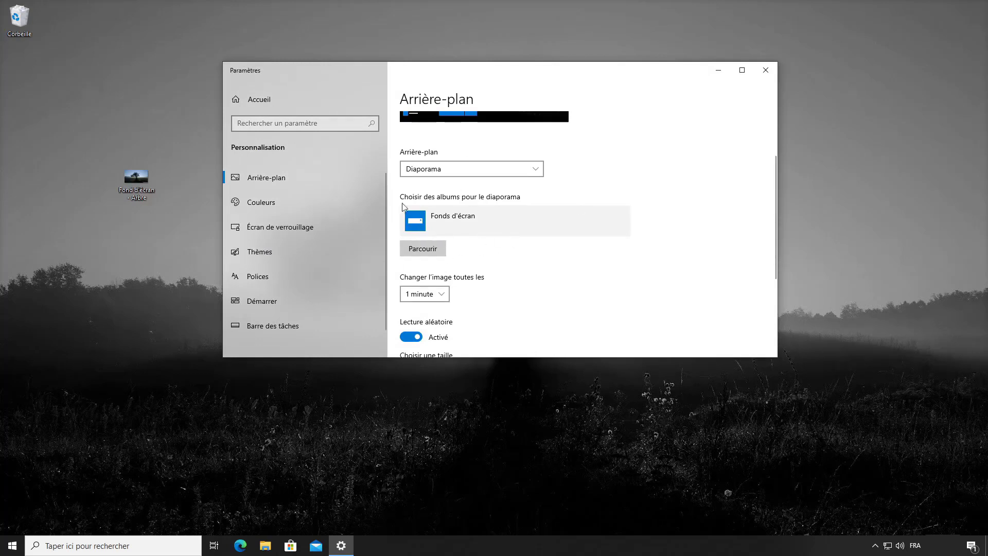
- Set the slideshow to change the image every "1 minute" and check the other available intervals
scroll(487, 245, down, 3)
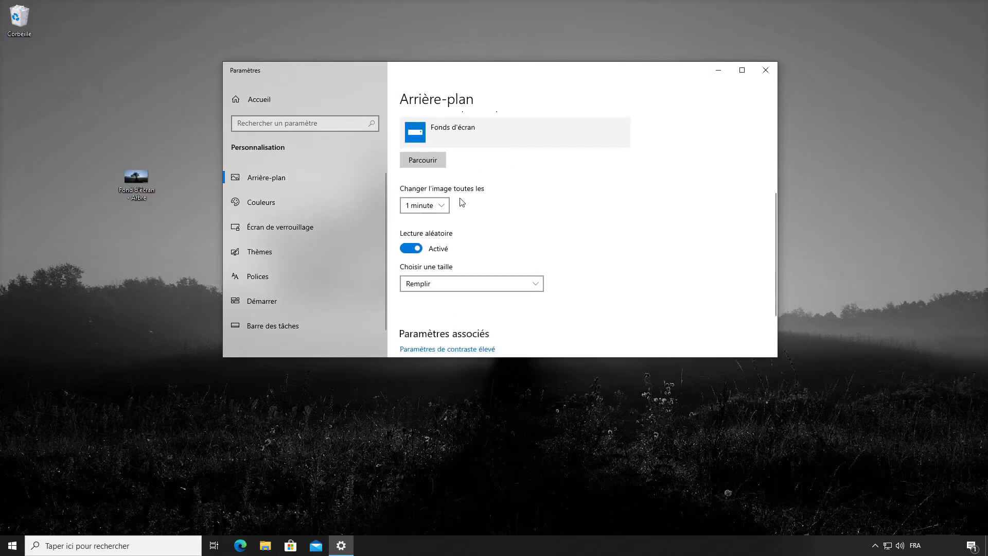
click(445, 206)
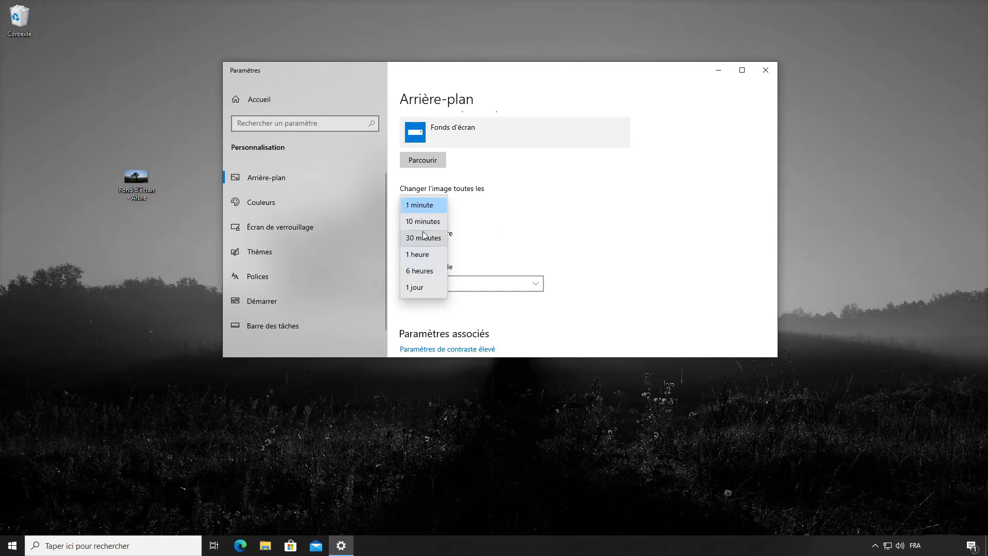
click(422, 206)
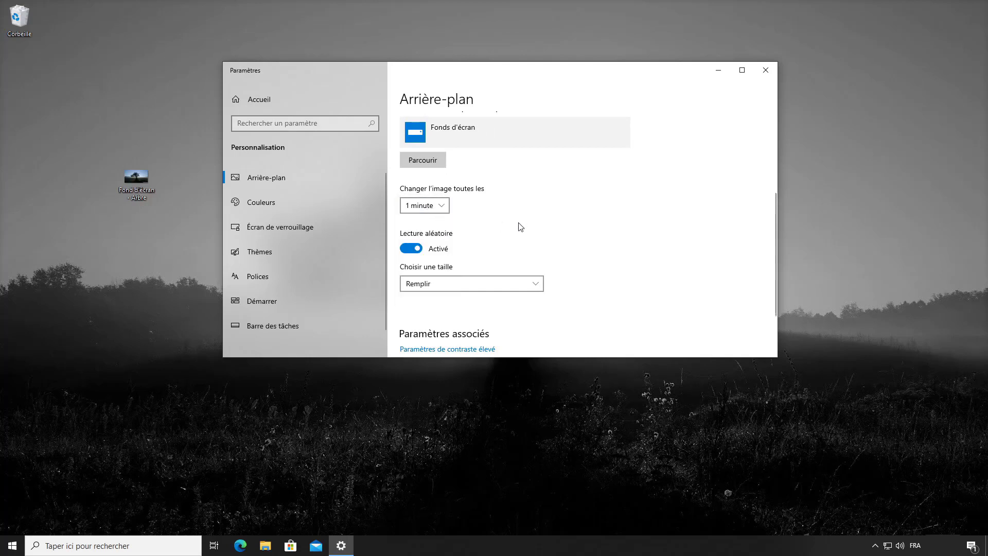
click(427, 205)
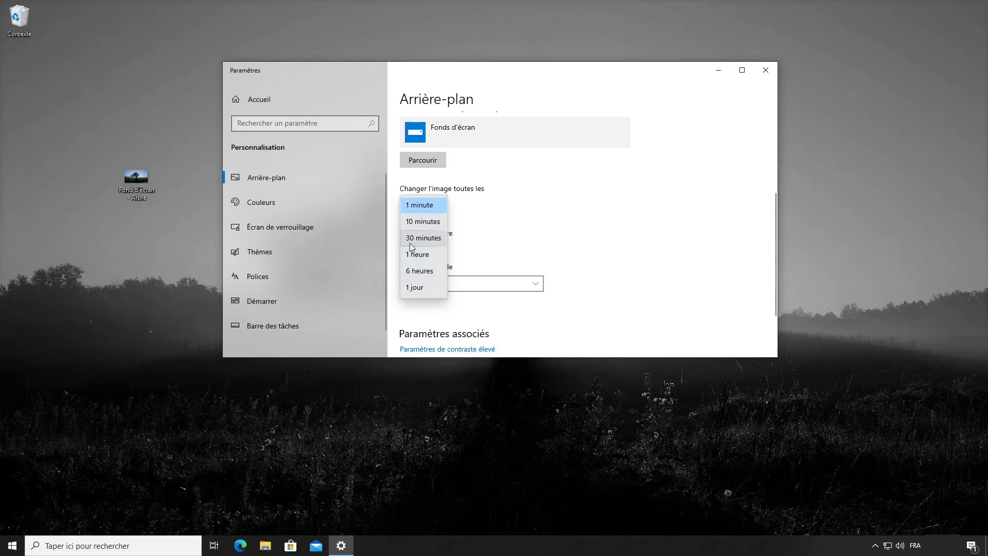
click(509, 243)
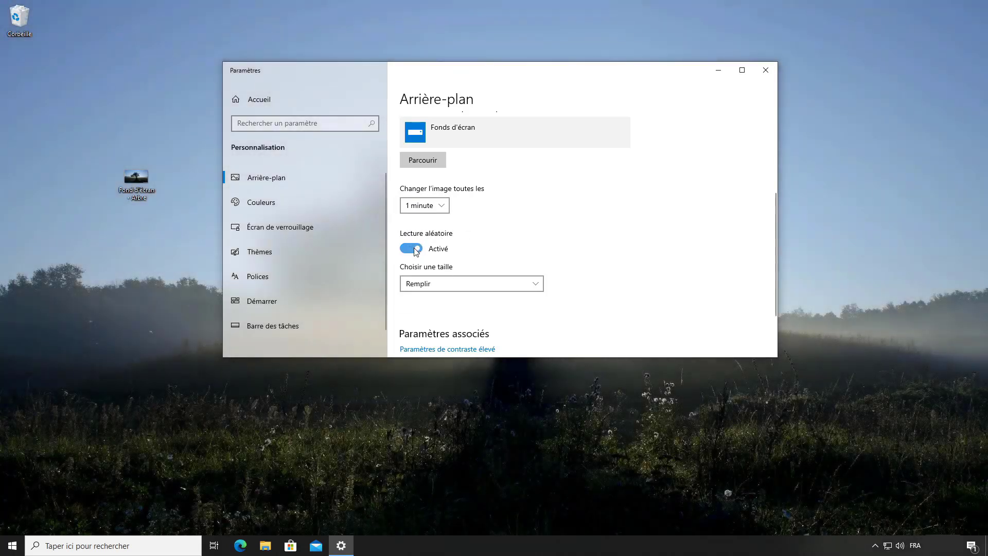
- Turn off "Lecture aléatoire" and open the "Fonds d'écran" folder from Images in File Explorer, placing it beside the settings window
drag(470, 75, 504, 91)
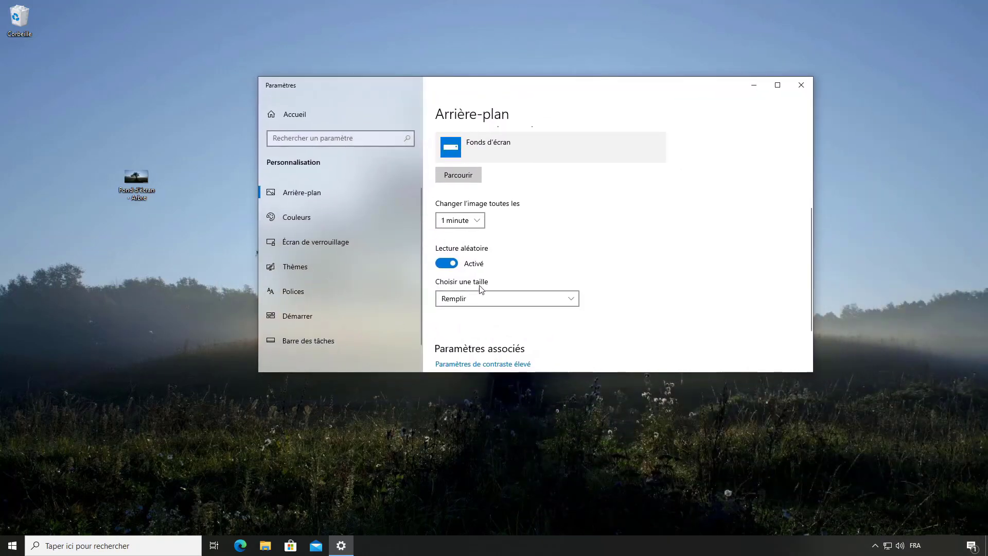
click(265, 550)
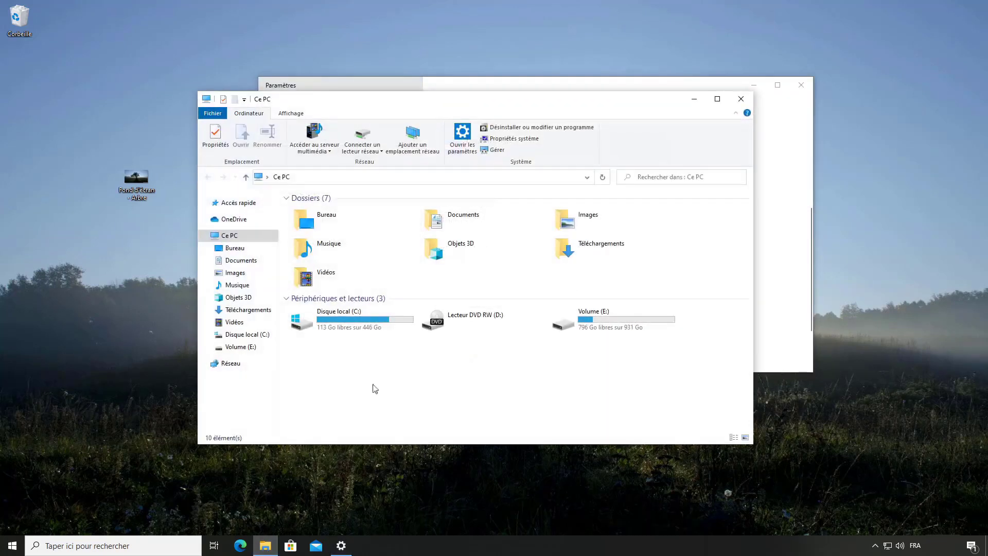
double_click(589, 221)
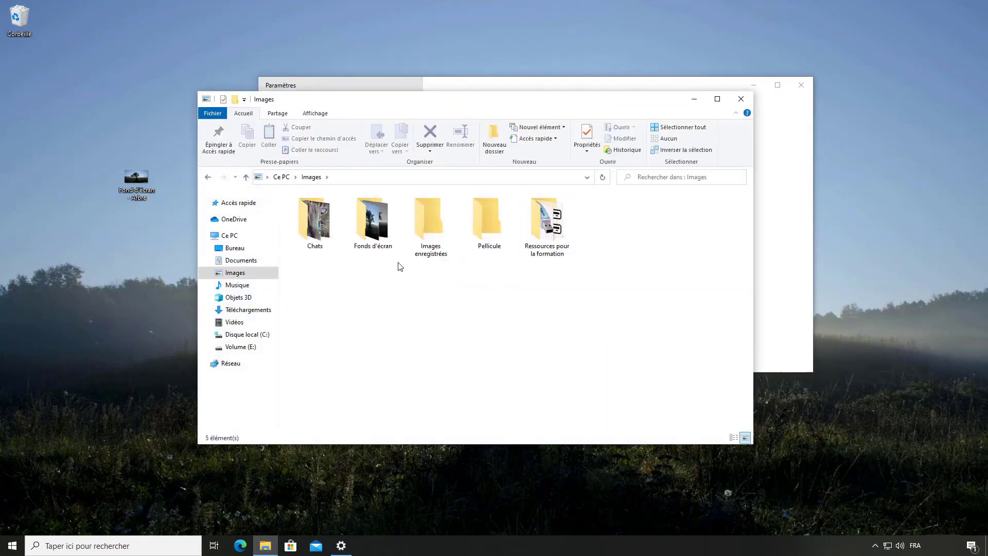
double_click(373, 223)
drag(399, 119, 298, 108)
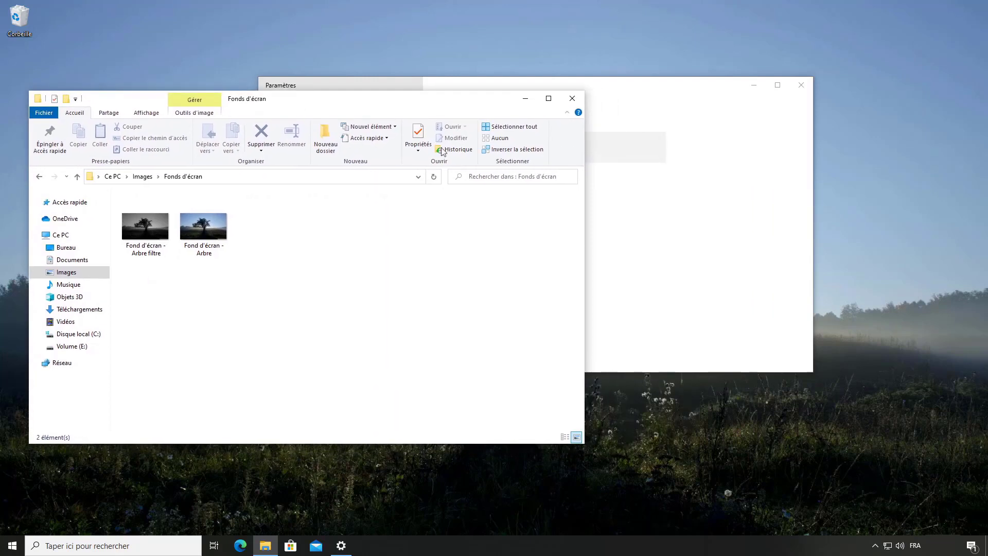
click(600, 103)
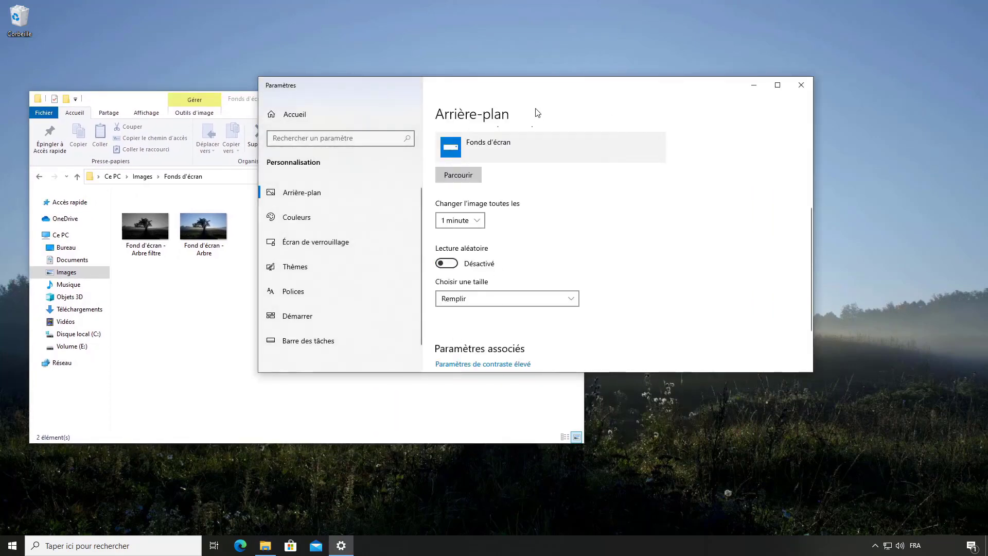
drag(534, 92, 784, 72)
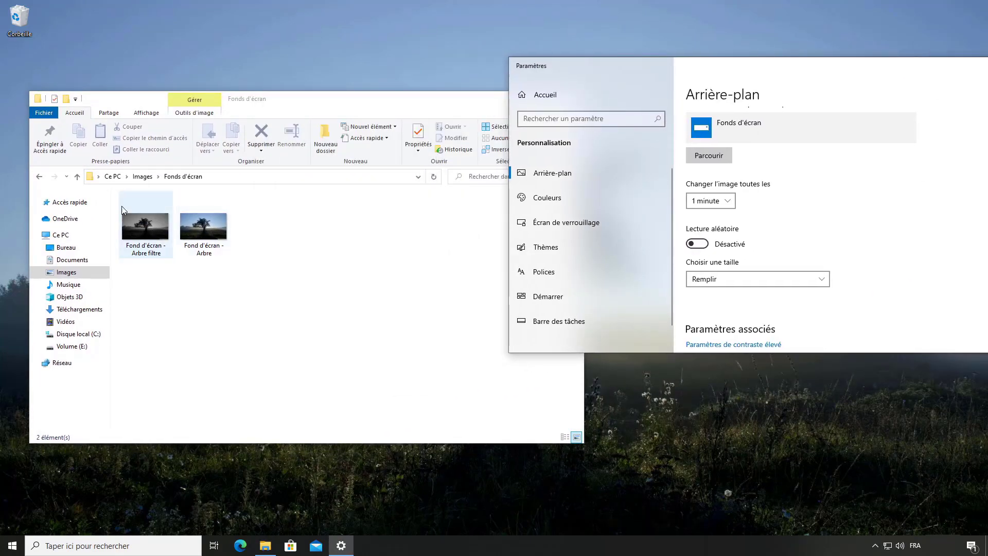
- View "Fond d'écran - Arbre filtre" followed by "Fond d'écran - Arbre" in the photo viewer, and close the viewer
click(147, 227)
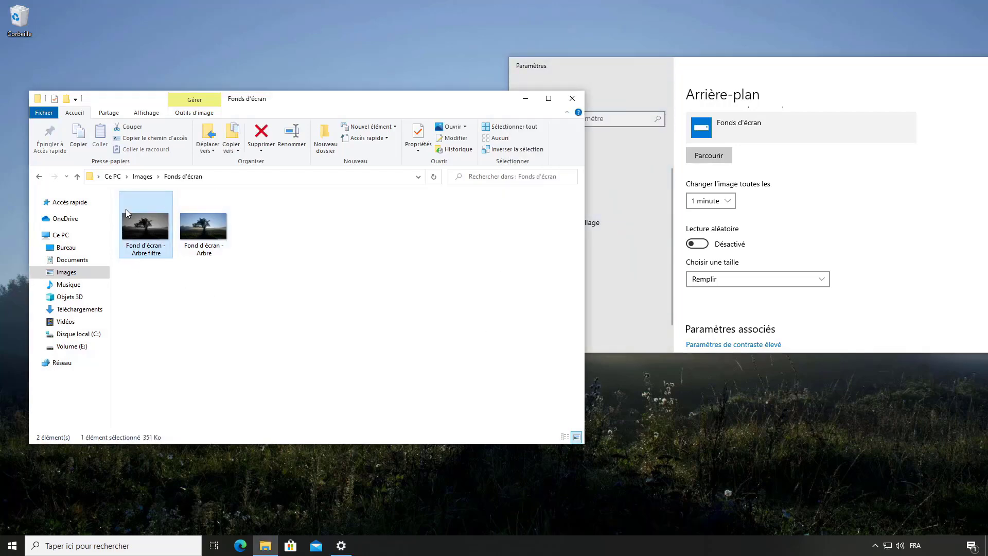
double_click(159, 217)
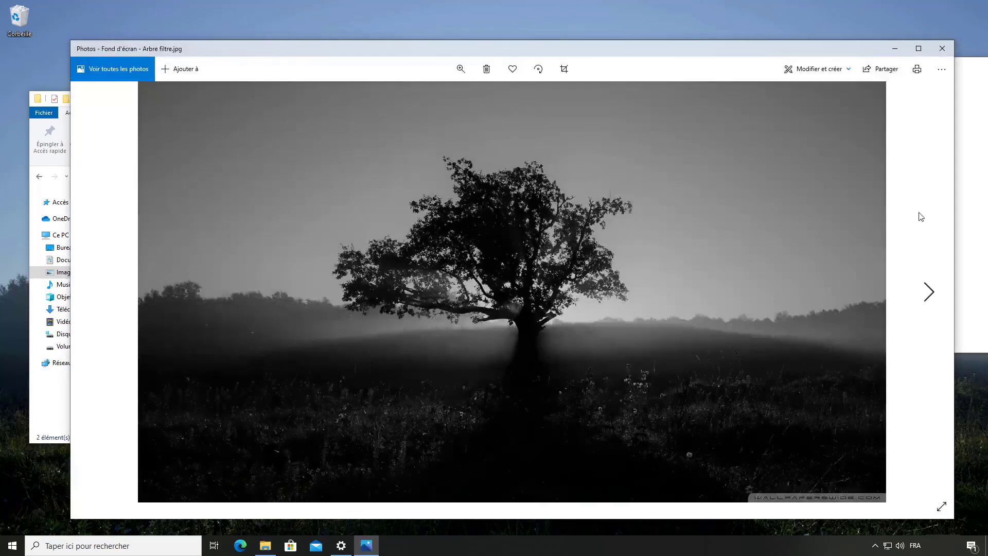
click(930, 292)
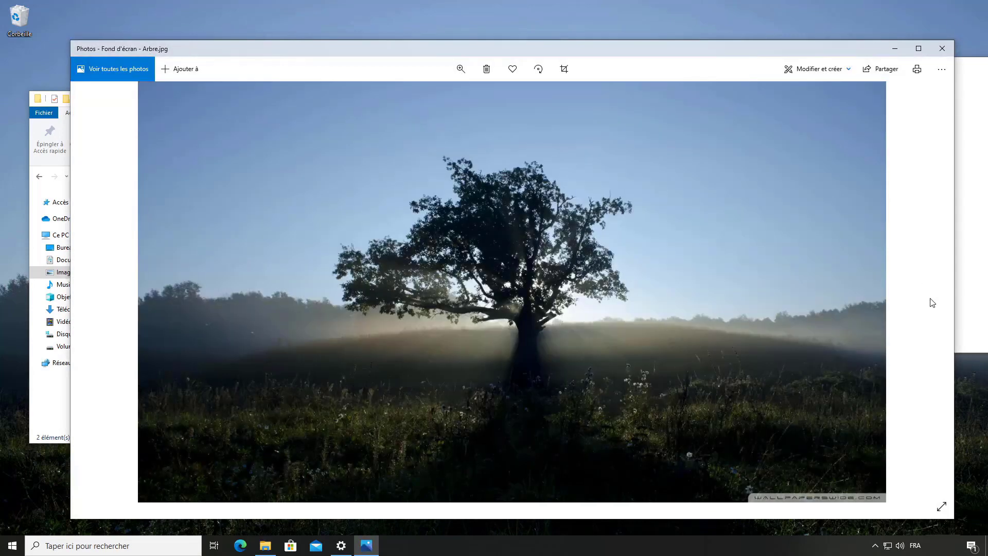
click(943, 49)
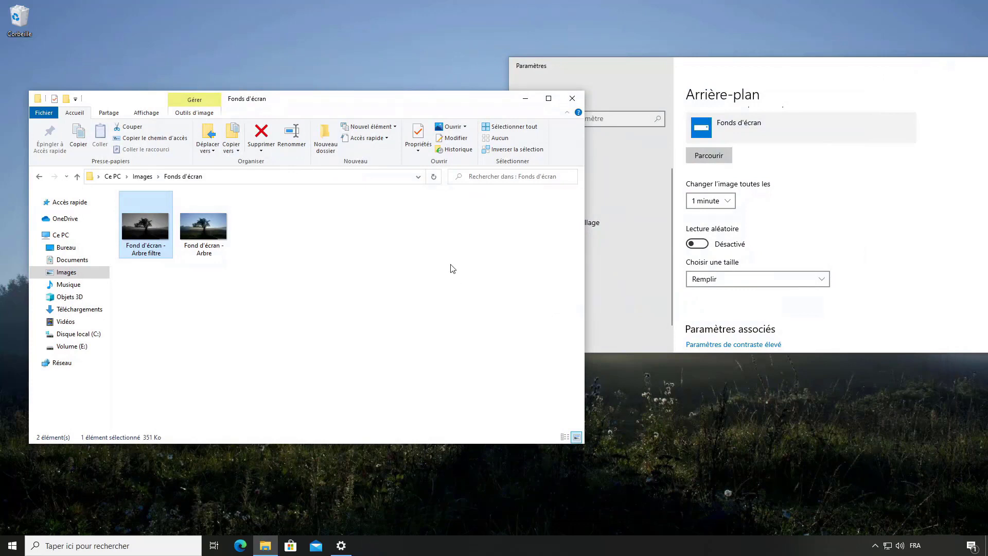
- Turn on "Lecture aléatoire" for the slideshow and bring the background settings to the front
click(698, 244)
click(331, 276)
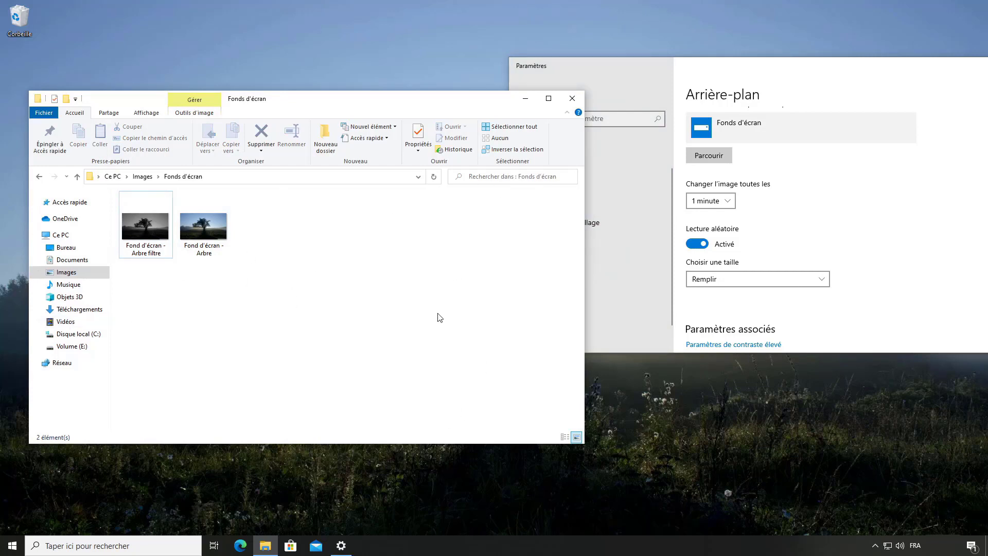
click(750, 291)
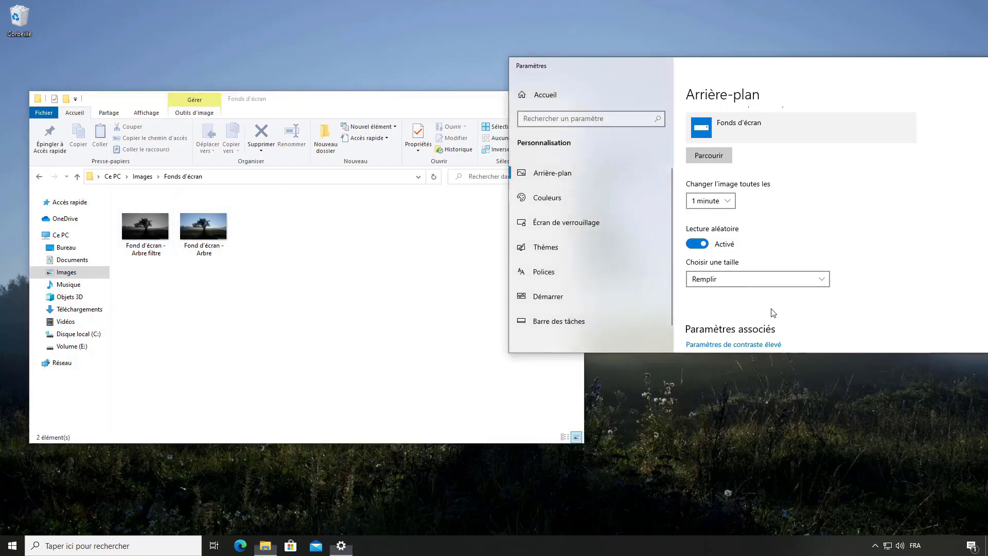
- Review the image fit choices under "Choisir une taille" and keep "Remplir"
click(813, 283)
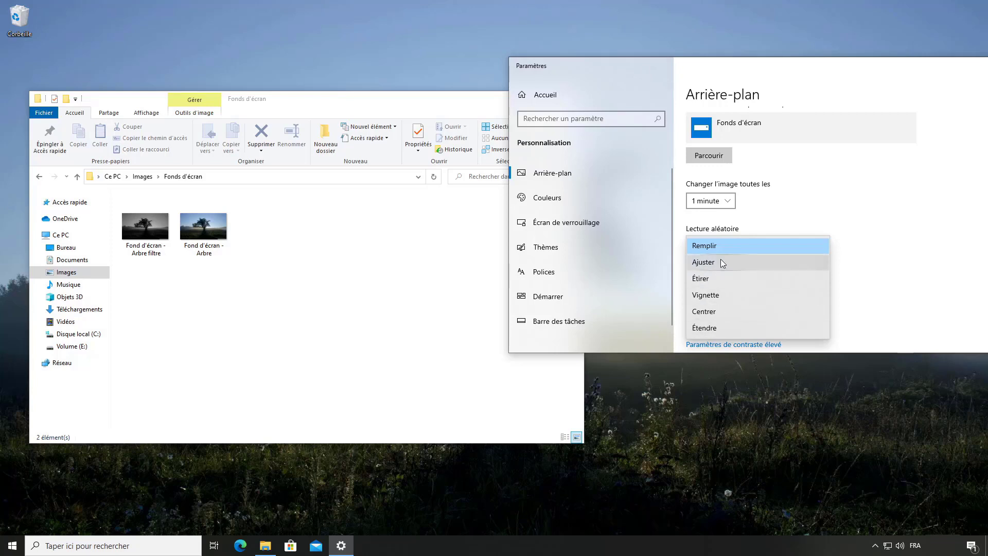
click(929, 274)
drag(719, 65, 450, 62)
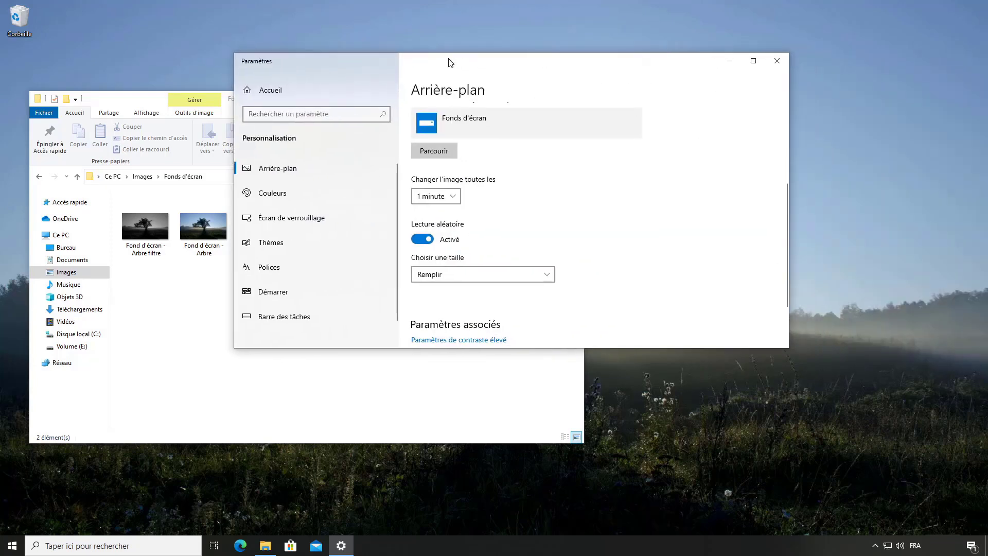
click(514, 275)
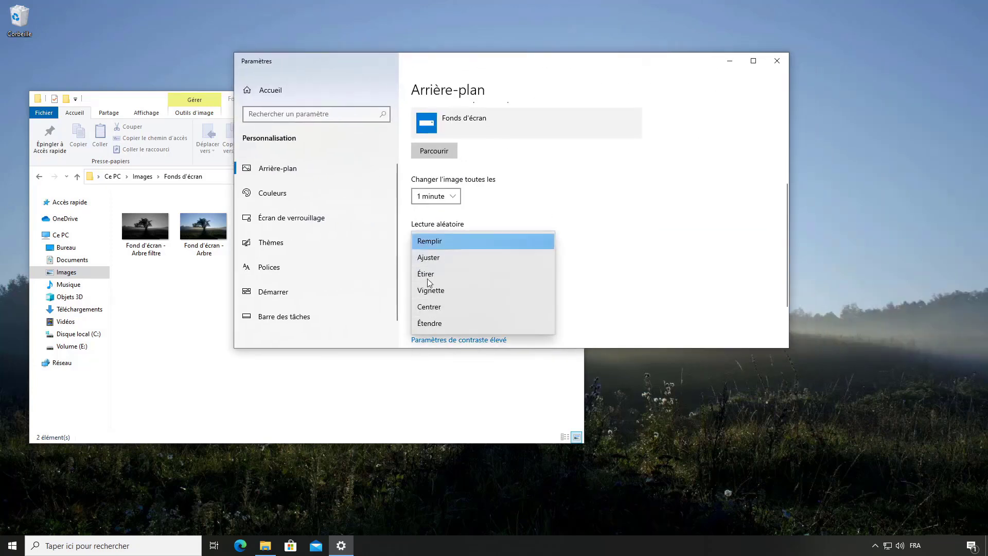
click(586, 278)
- Check the background preview, and close the settings and the "Fonds d'écran" folder windows
scroll(600, 245, up, 3)
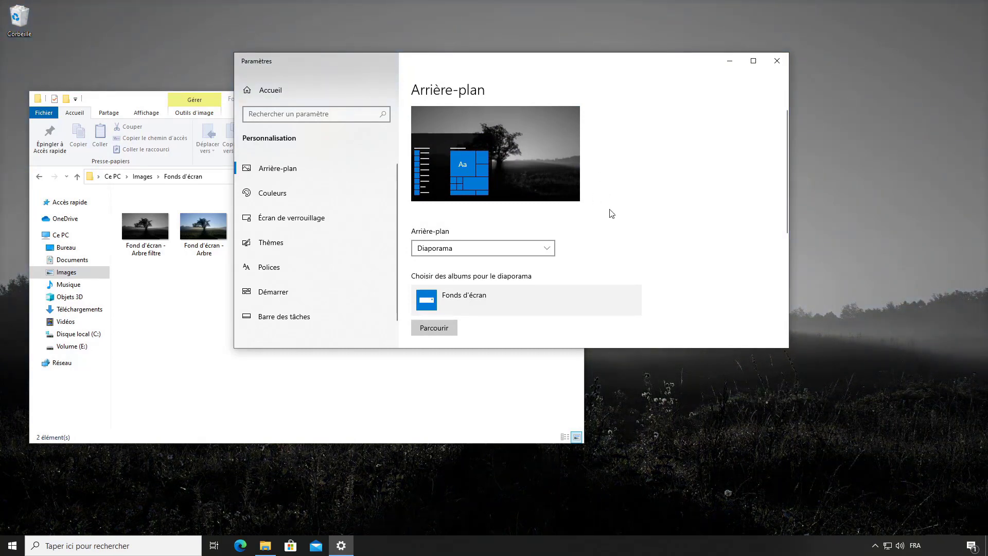
click(778, 61)
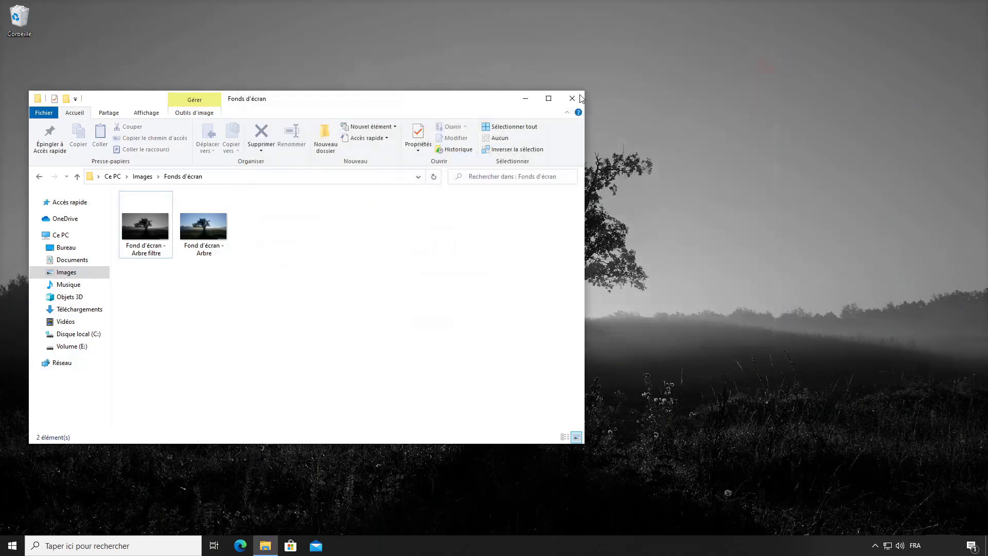
click(571, 97)
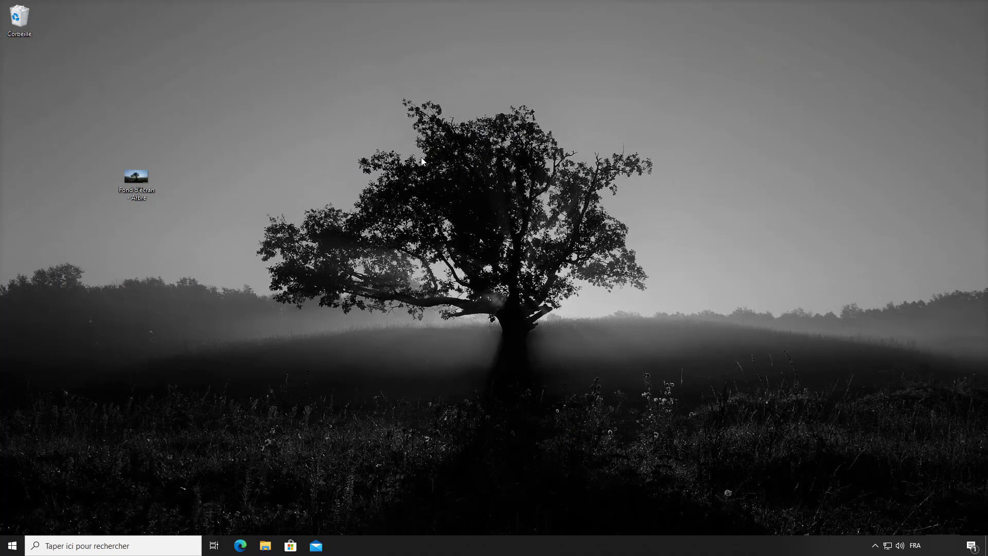
- Open the display settings from the desktop and switch "Éclairage nocturne" off and back on
right_click(321, 171)
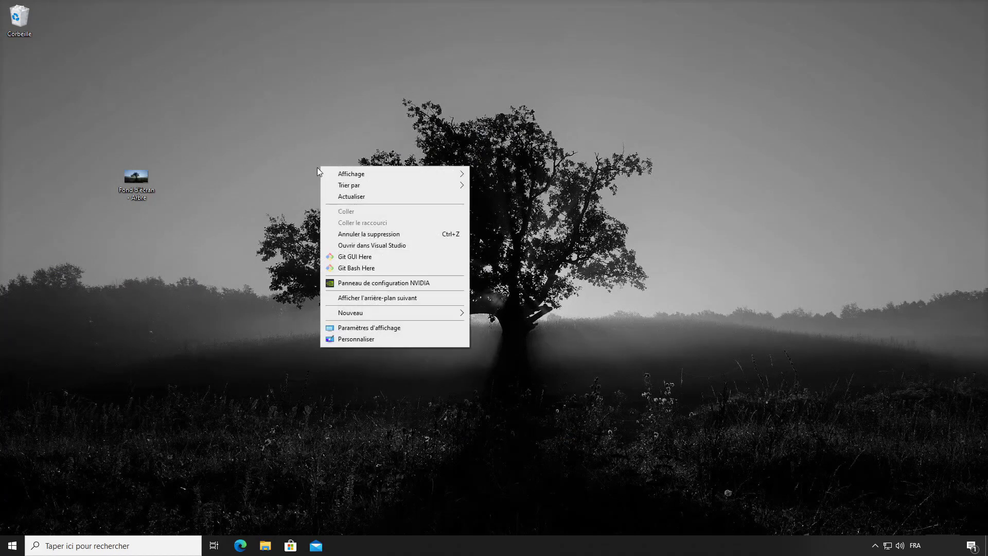
click(378, 329)
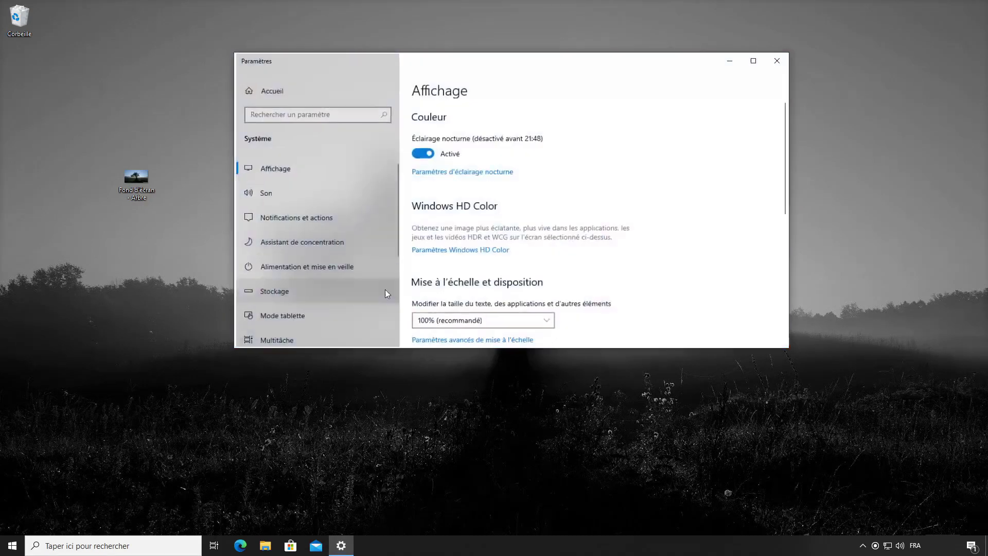
click(422, 154)
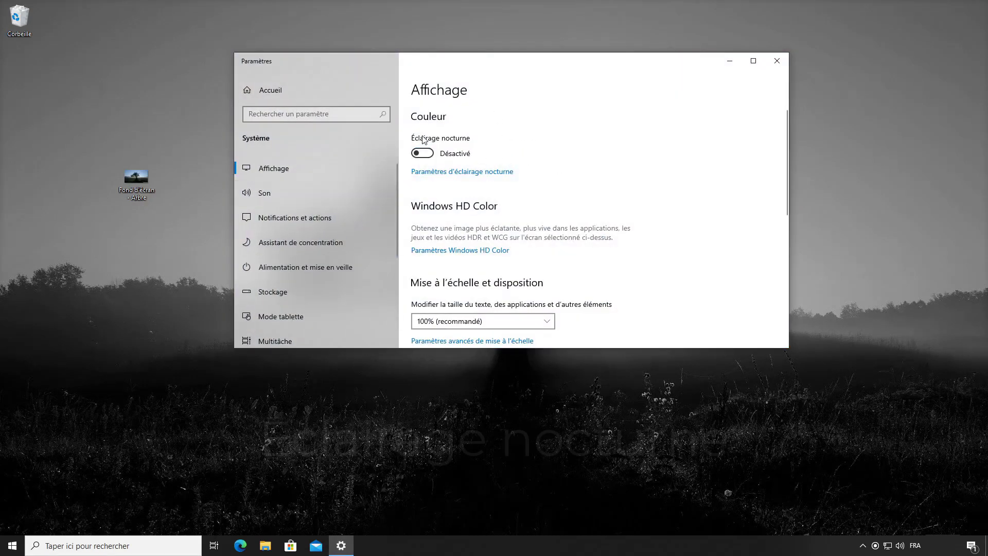
click(422, 153)
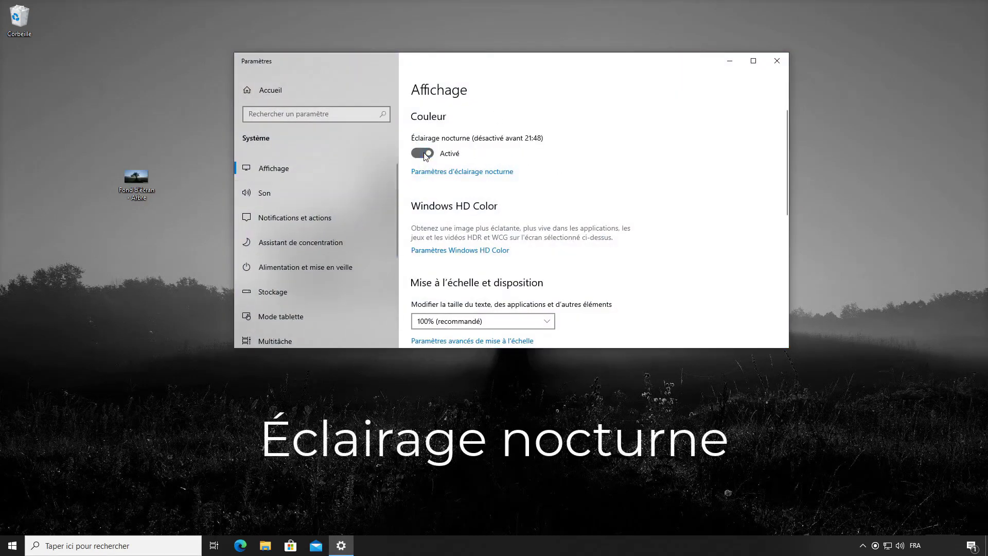
click(430, 153)
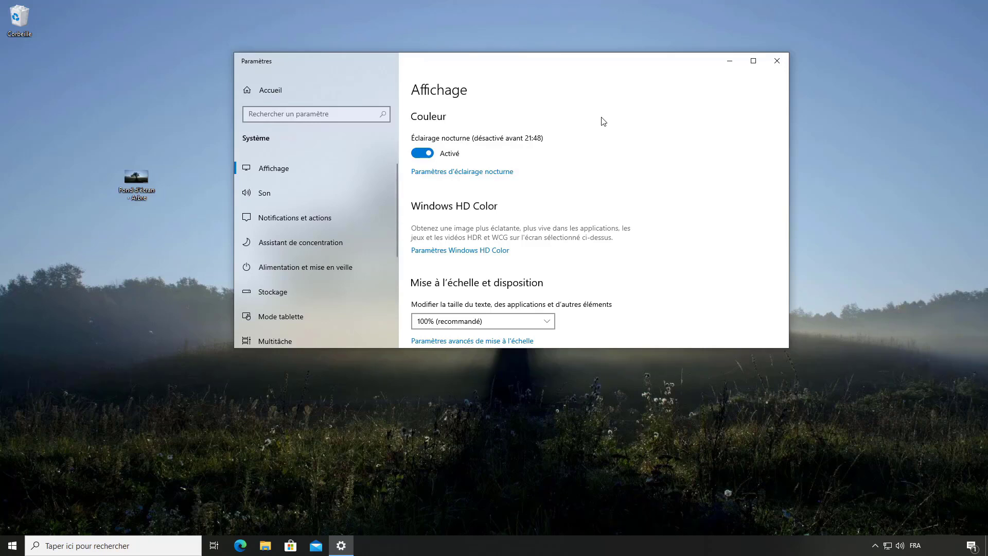
- Try the 125% scale for text and apps, and set it back to "100% (recommandé)"
scroll(533, 159, down, 3)
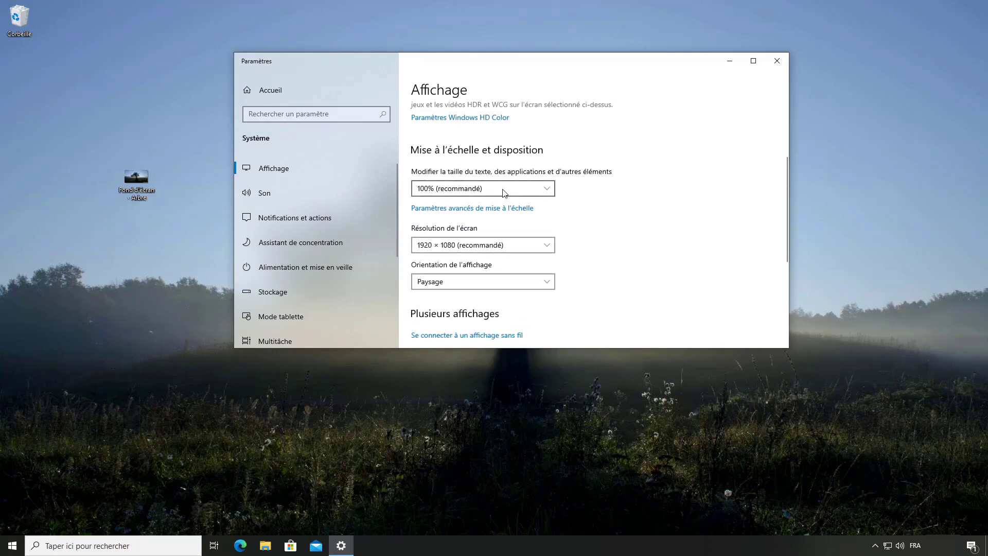
click(540, 192)
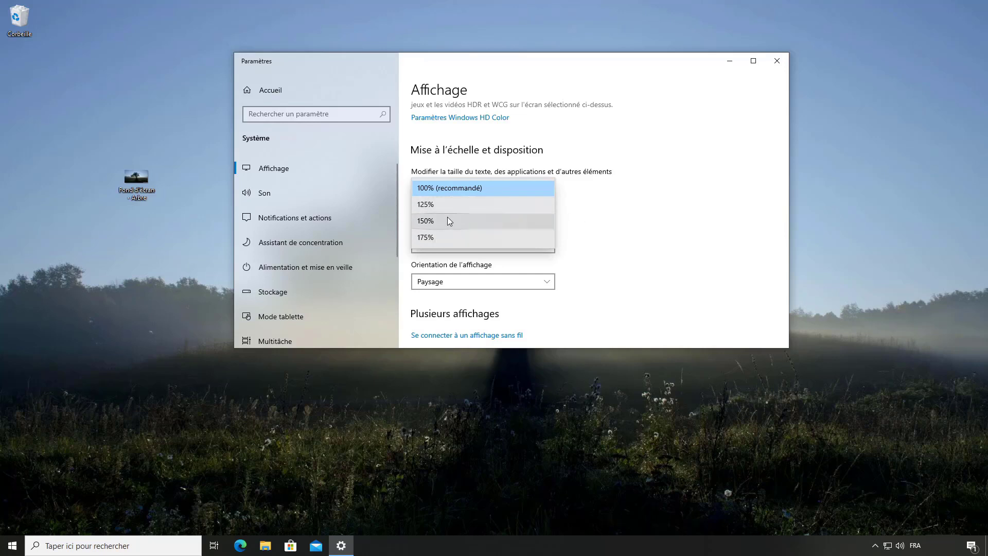
click(426, 205)
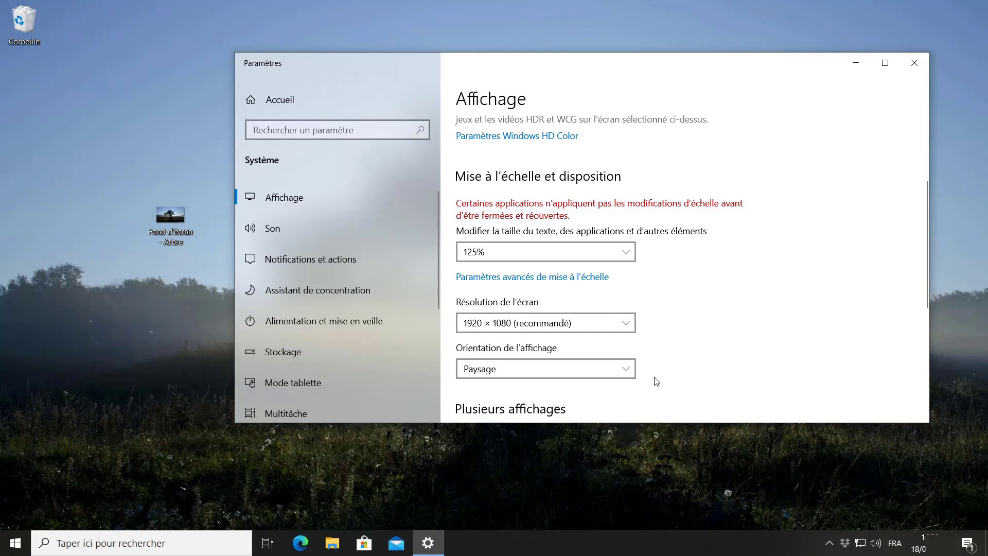
click(592, 253)
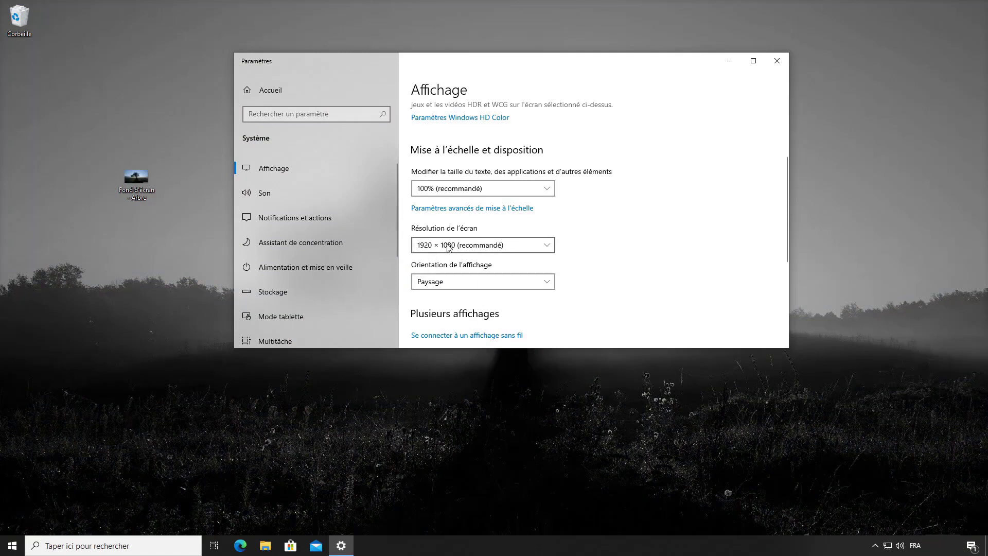
- Review the available screen resolutions under "Résolution de l'écran" and keep "1920 × 1080 (recommandé)"
click(549, 247)
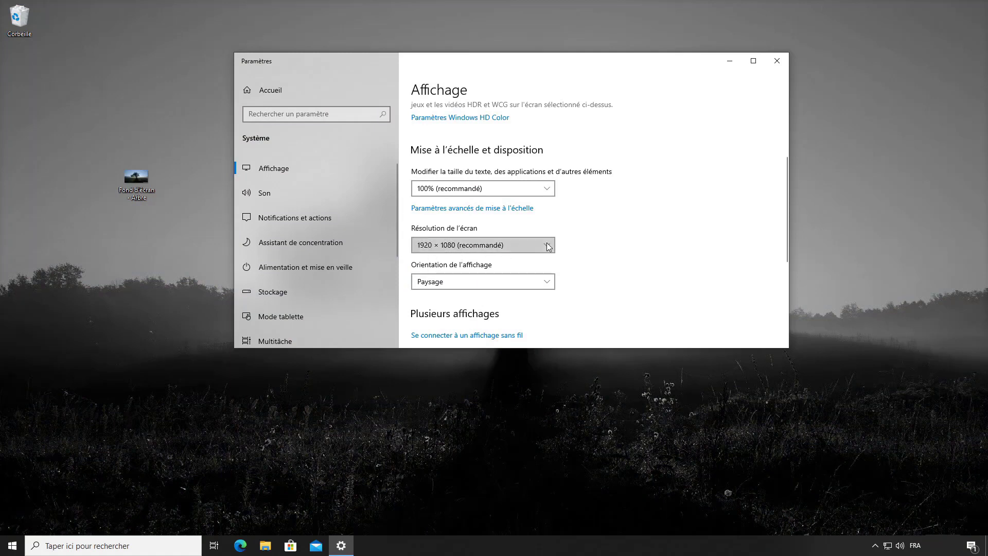
scroll(463, 268, down, 3)
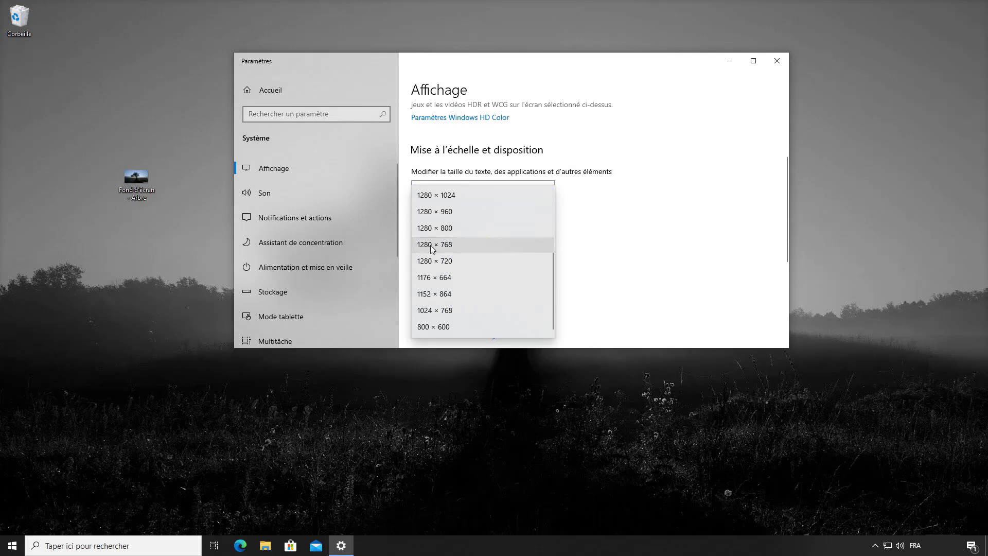
scroll(514, 234, up, 3)
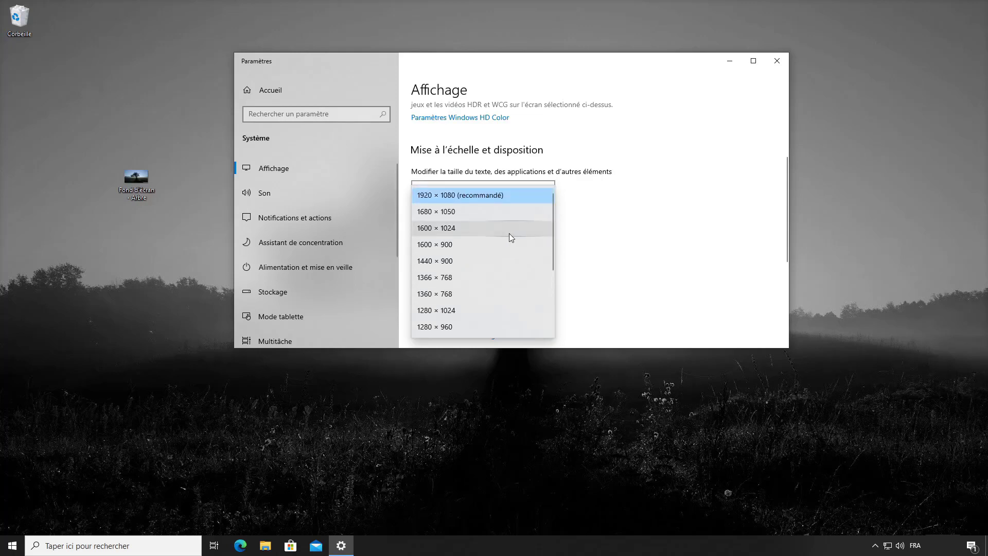
scroll(510, 237, down, 3)
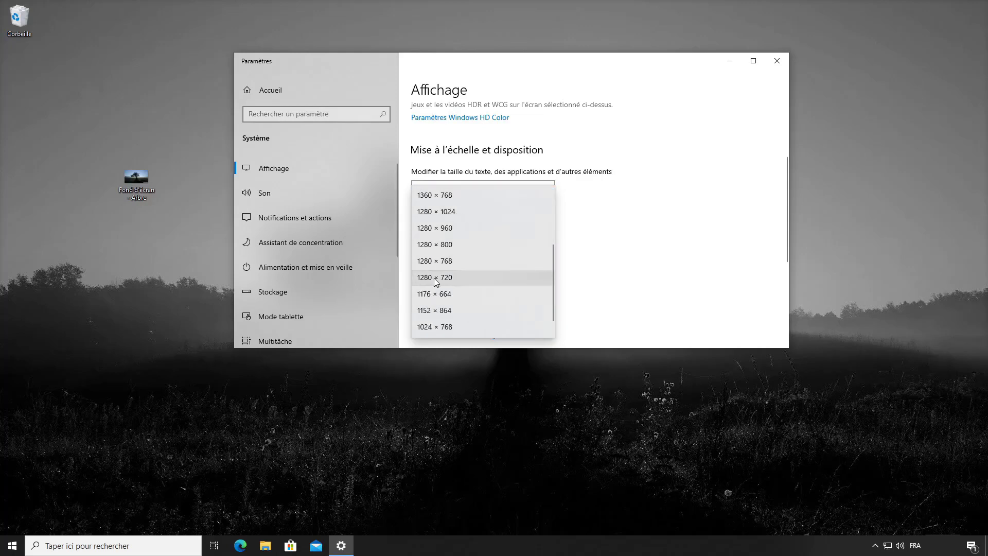
scroll(441, 286, up, 3)
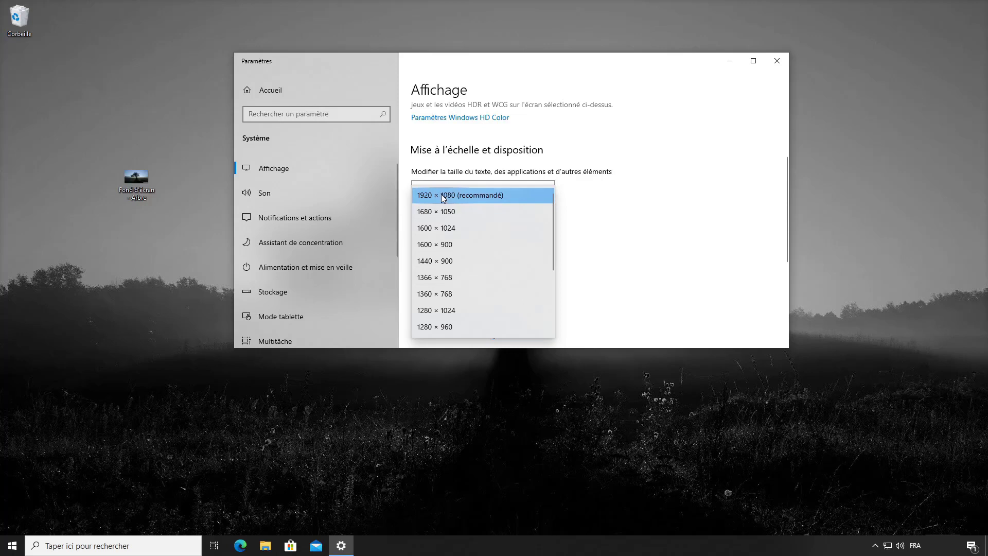
click(462, 200)
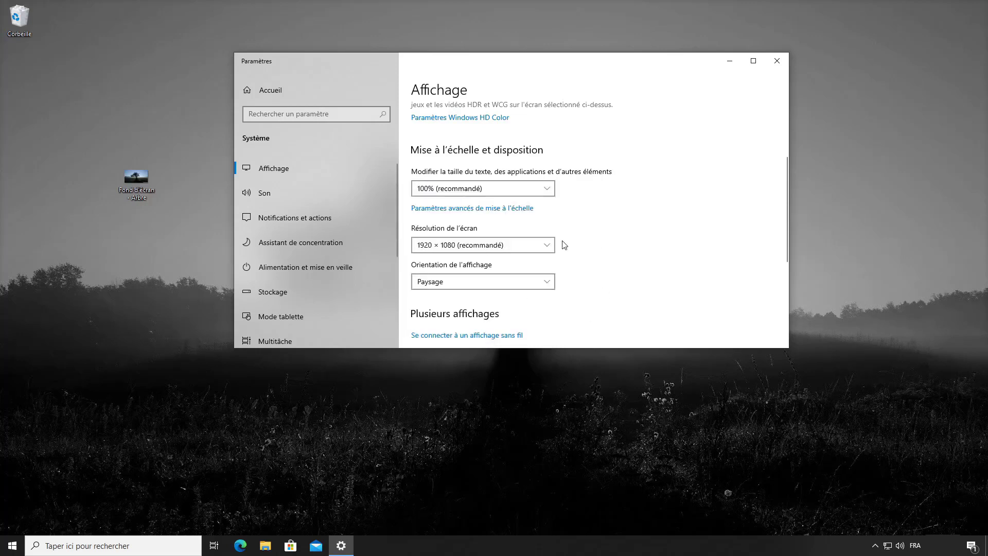
click(548, 248)
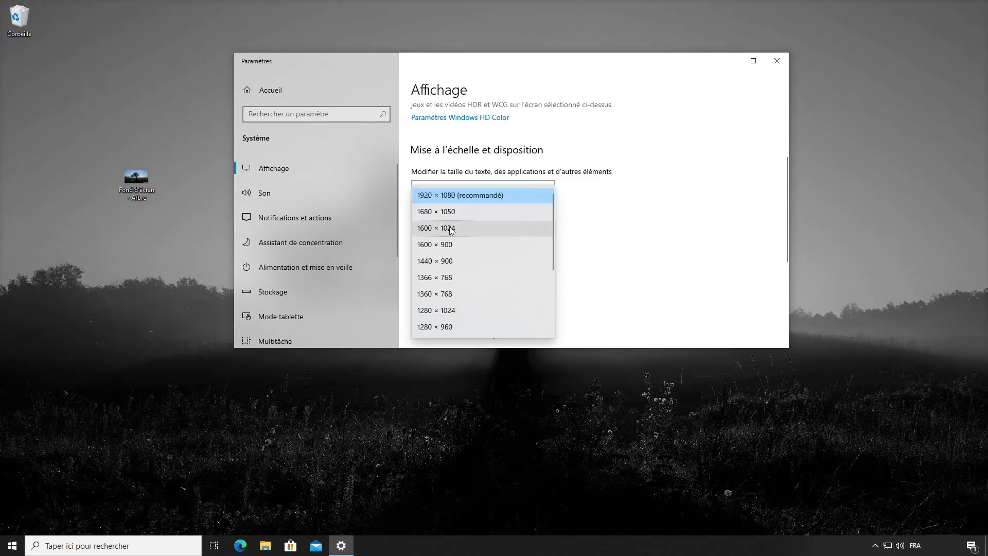
click(455, 196)
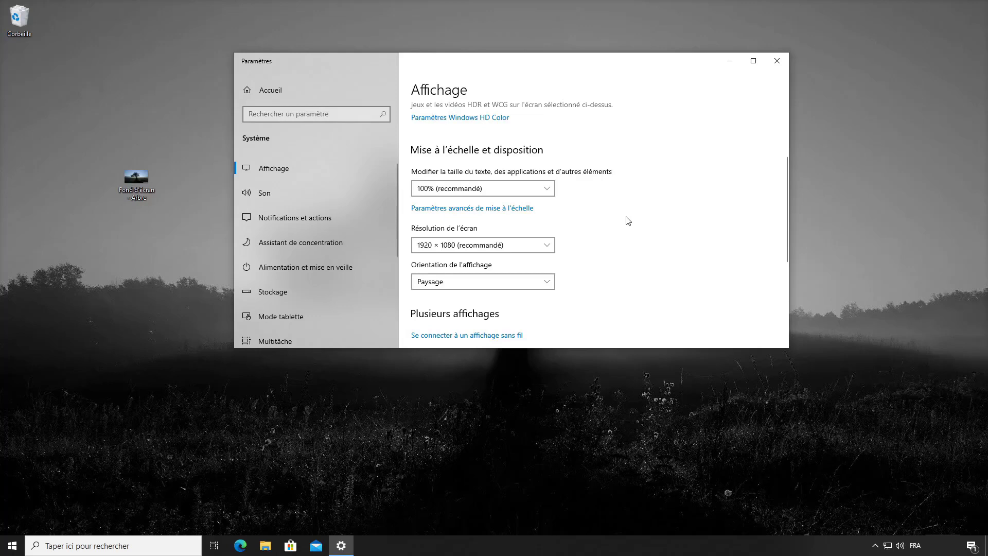
- Try the "Portrait" display orientation and restore the previous display settings
scroll(453, 262, down, 2)
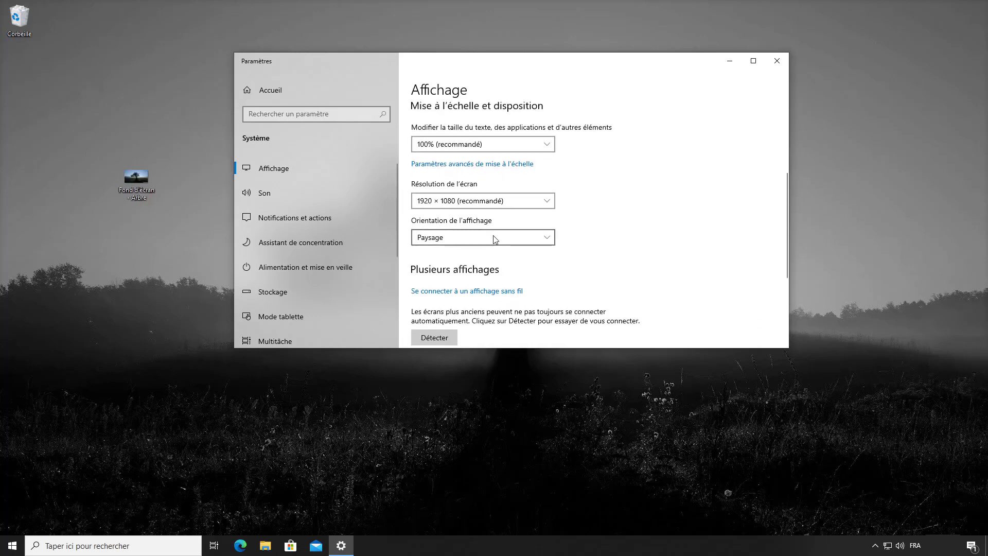
click(495, 239)
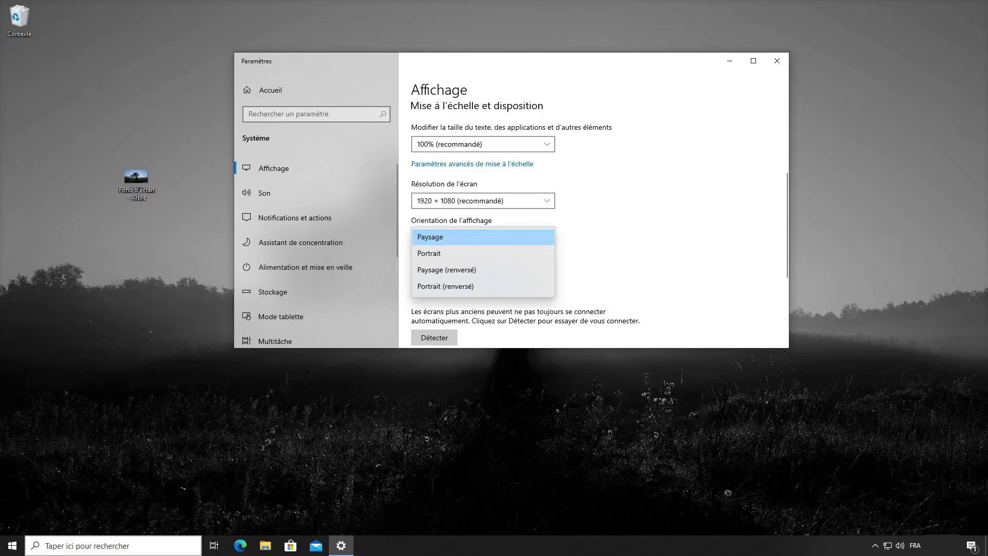
click(456, 257)
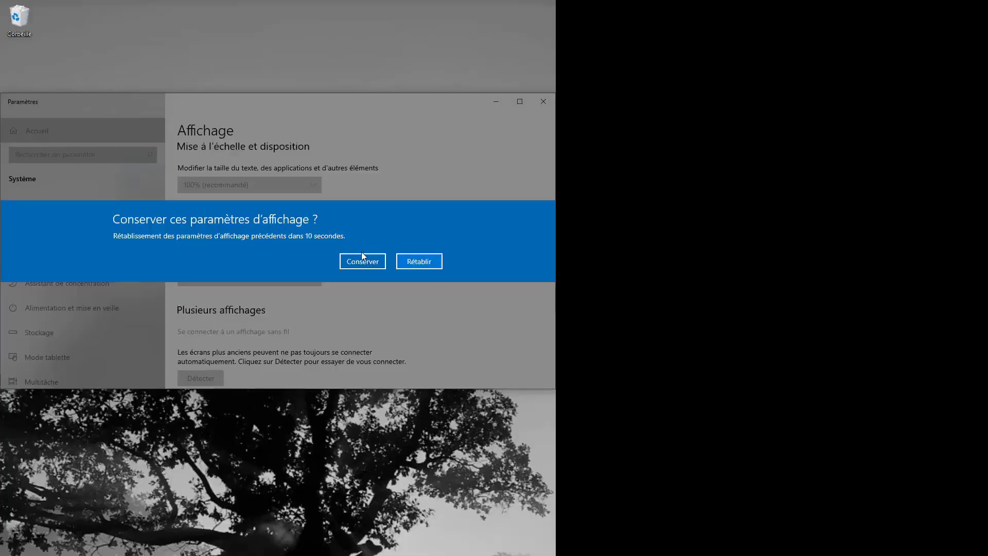
click(418, 264)
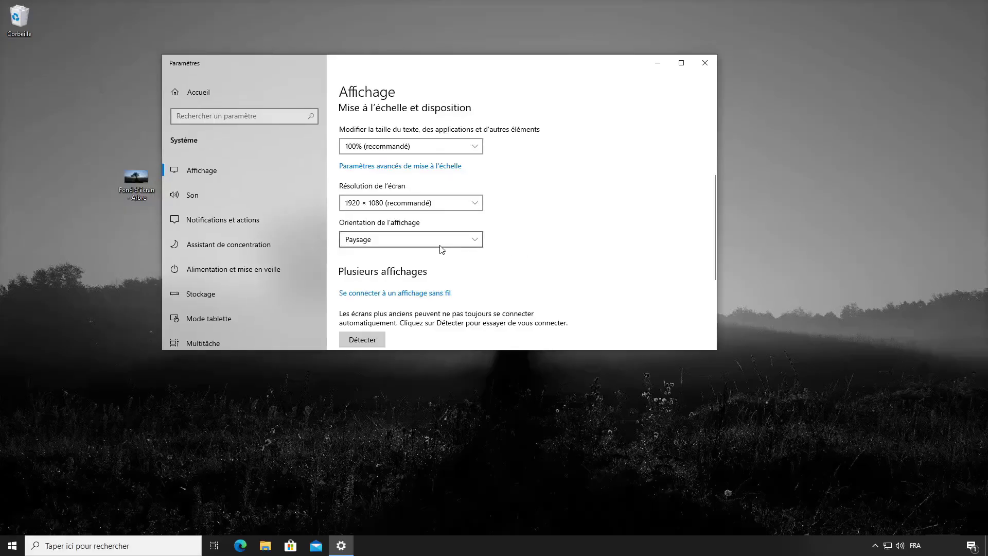
- Review the choices under "Orientation de l'affichage" and leave "Paysage" selected
click(442, 239)
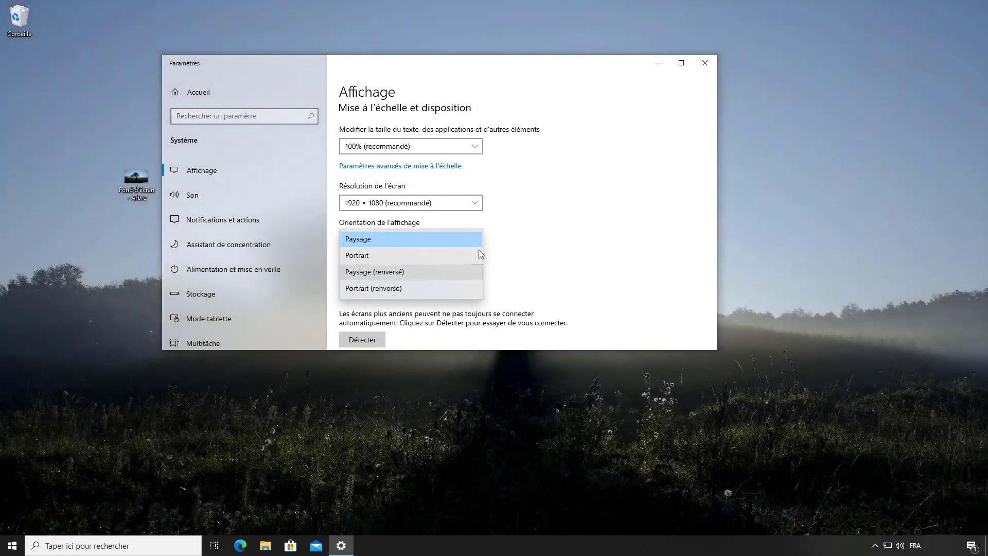
click(539, 252)
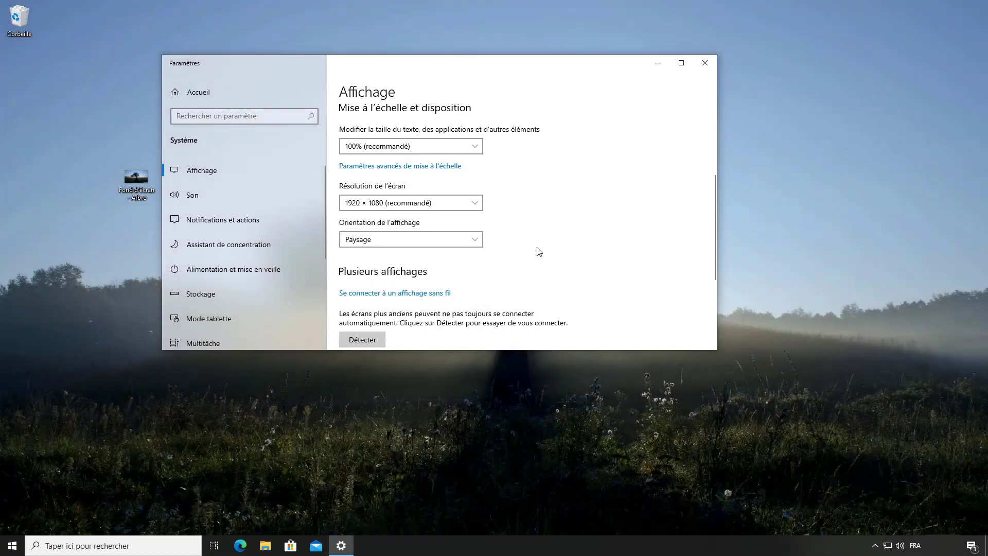
click(393, 241)
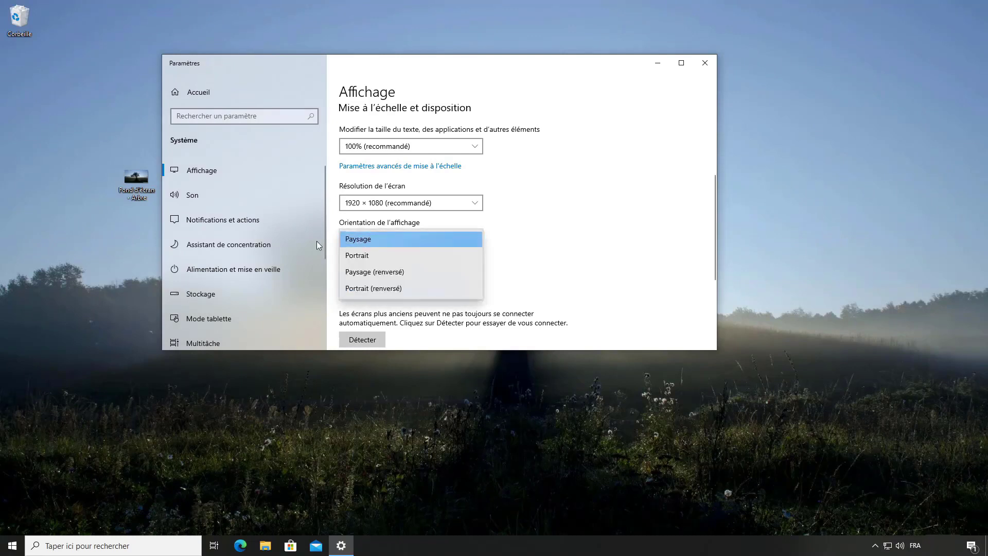
click(563, 237)
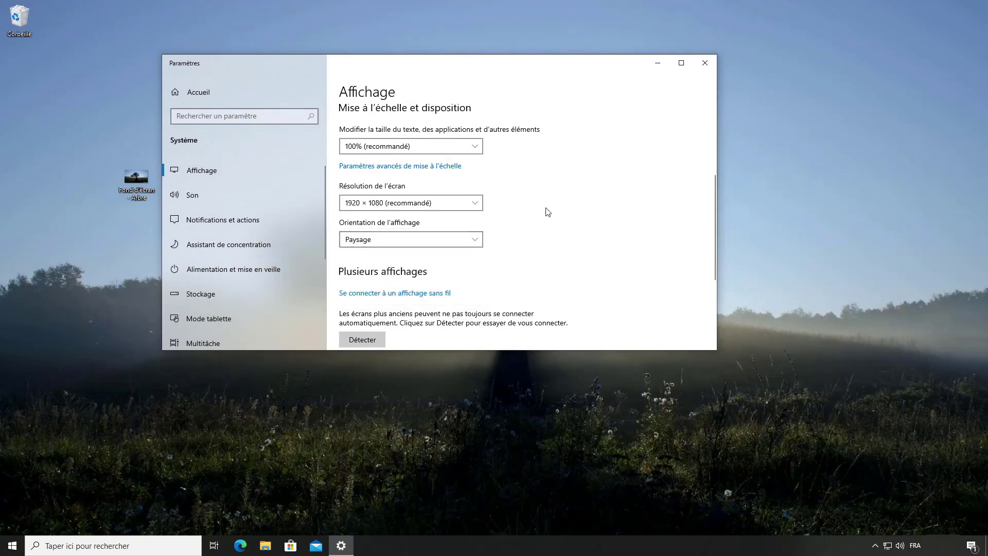
- Look over "Plusieurs affichages", close the settings, and review the "Projeter" modes for a second screen before dismissing them
scroll(549, 212, down, 5)
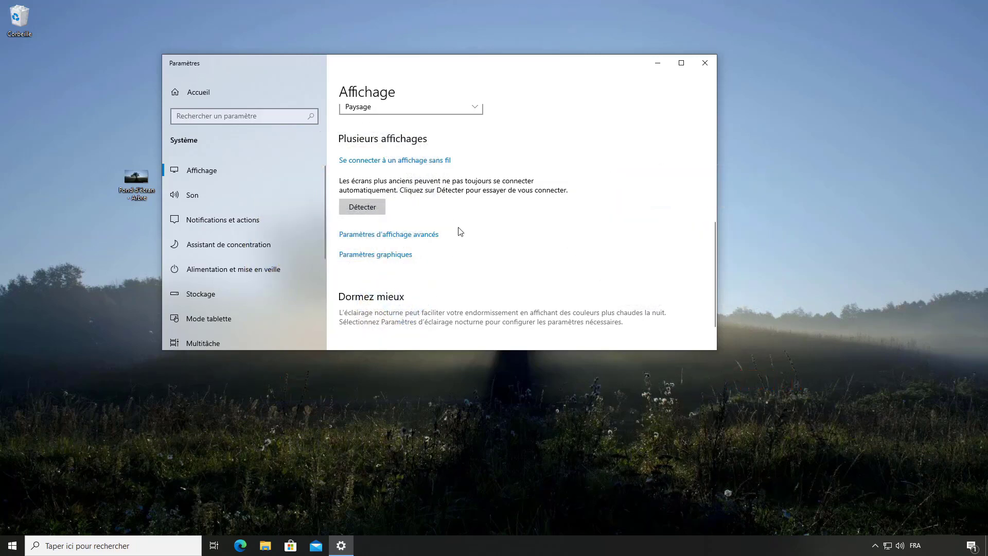
click(704, 63)
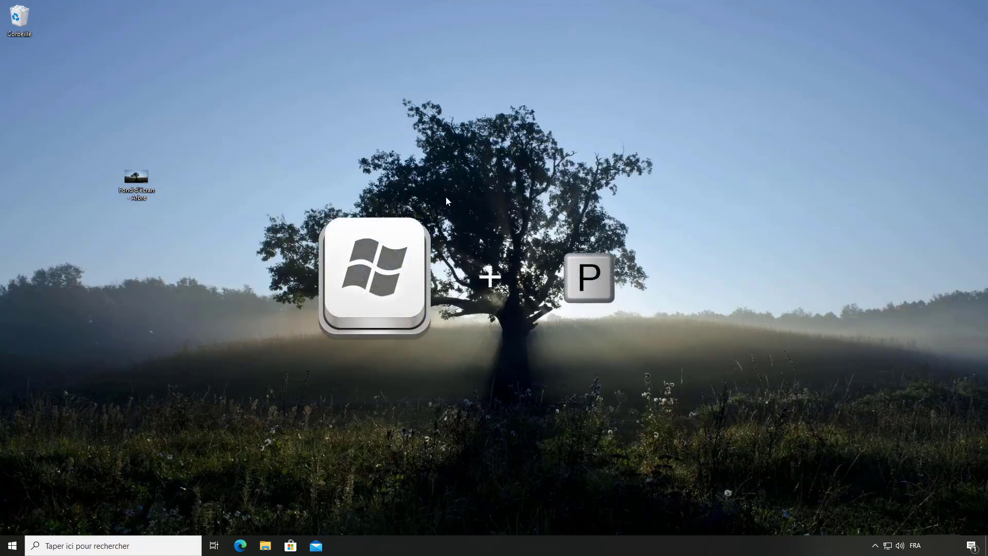
key(super+p)
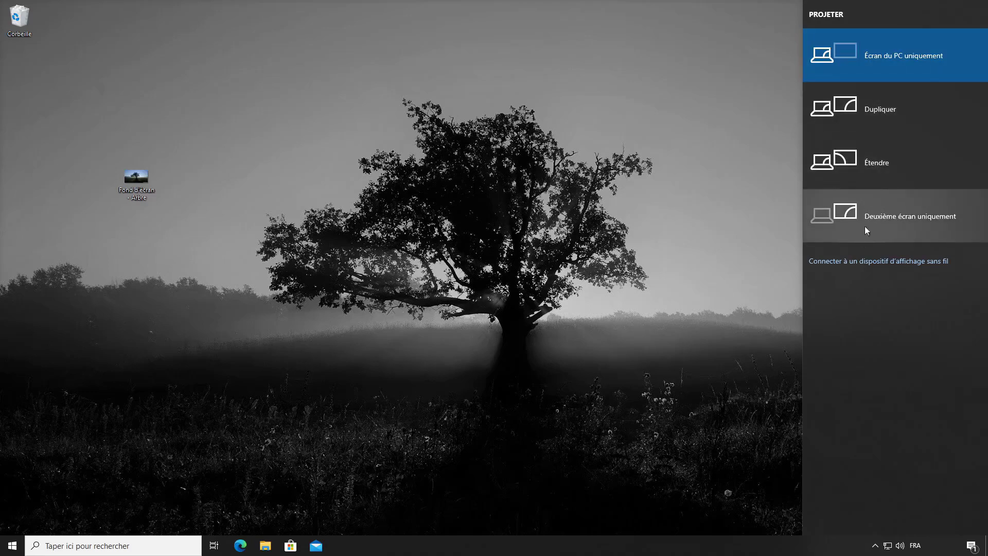
click(237, 114)
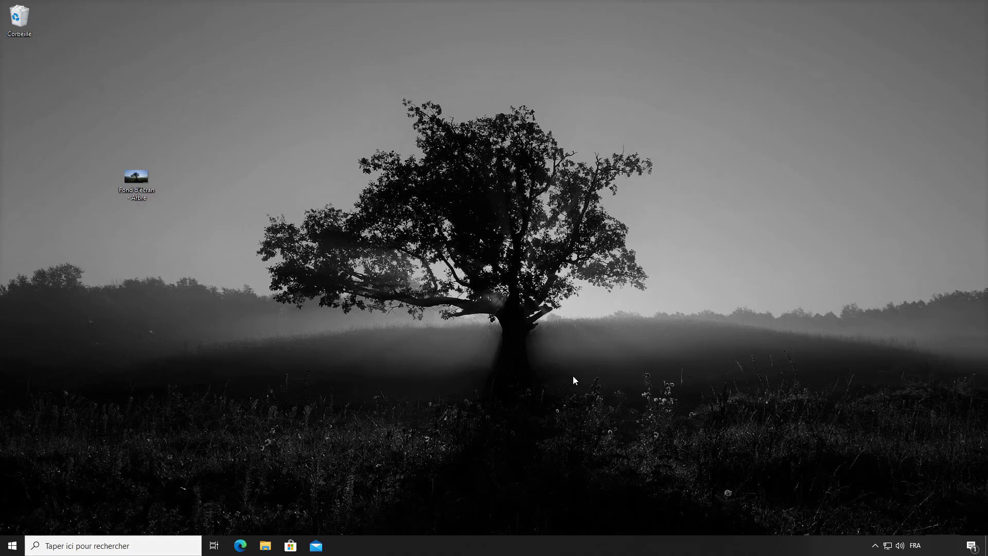
- Reduce the taskbar search to an icon with "Afficher l'icône de recherche", and check the search window it opens
right_click(508, 550)
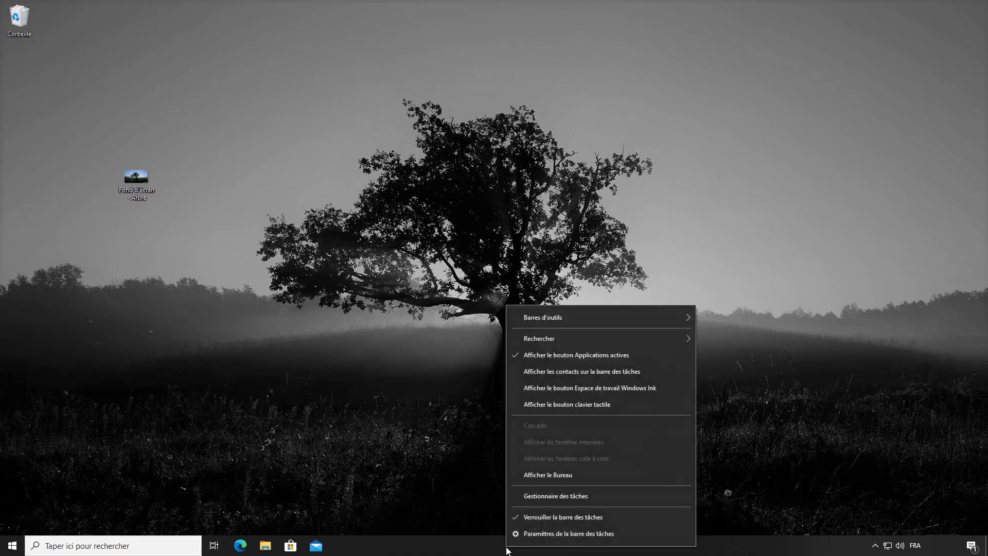
mouse_move(561, 343)
mouse_move(612, 337)
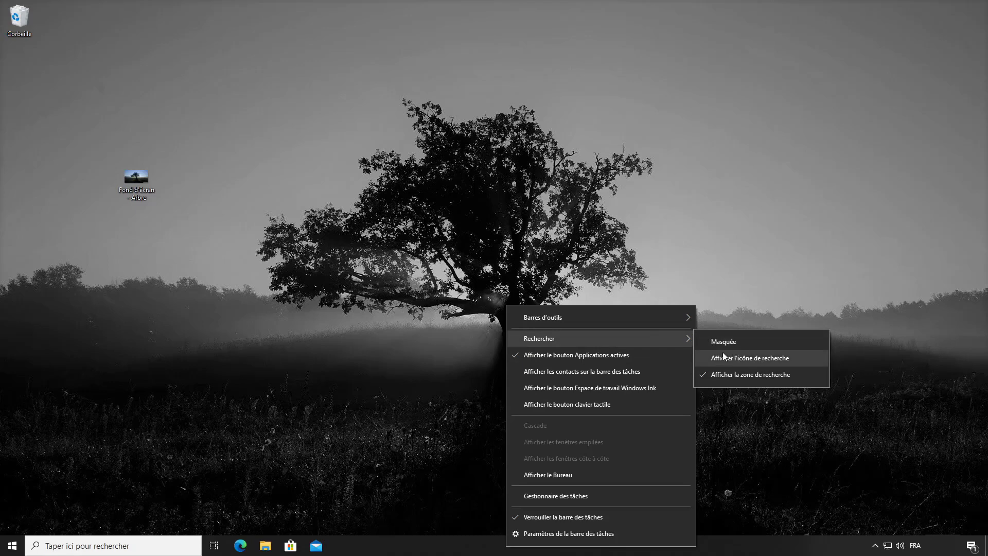
click(749, 359)
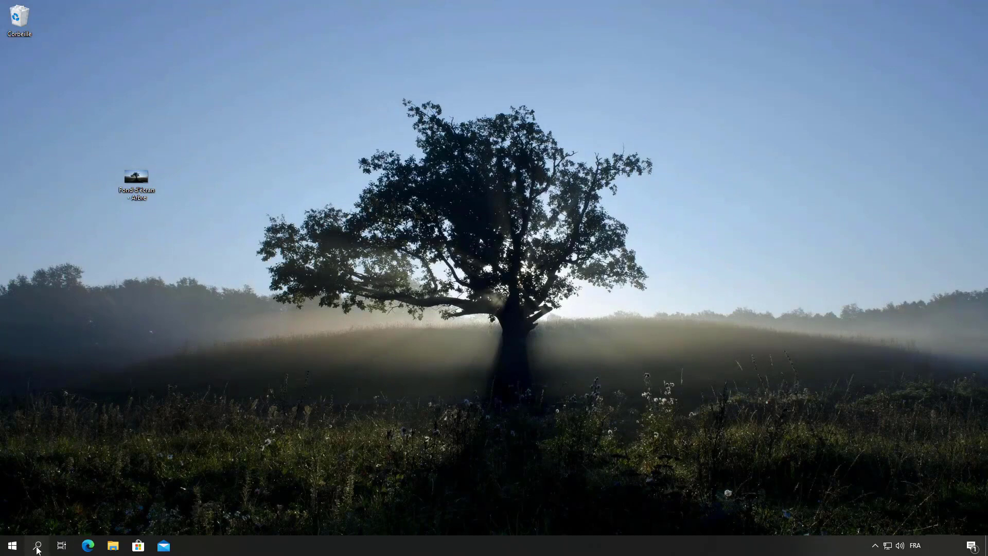
click(38, 545)
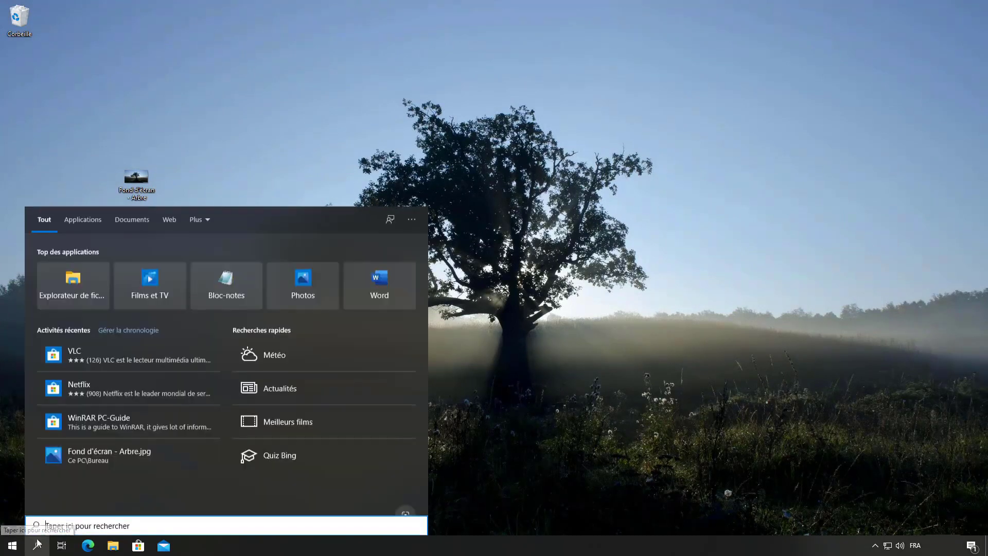
click(504, 385)
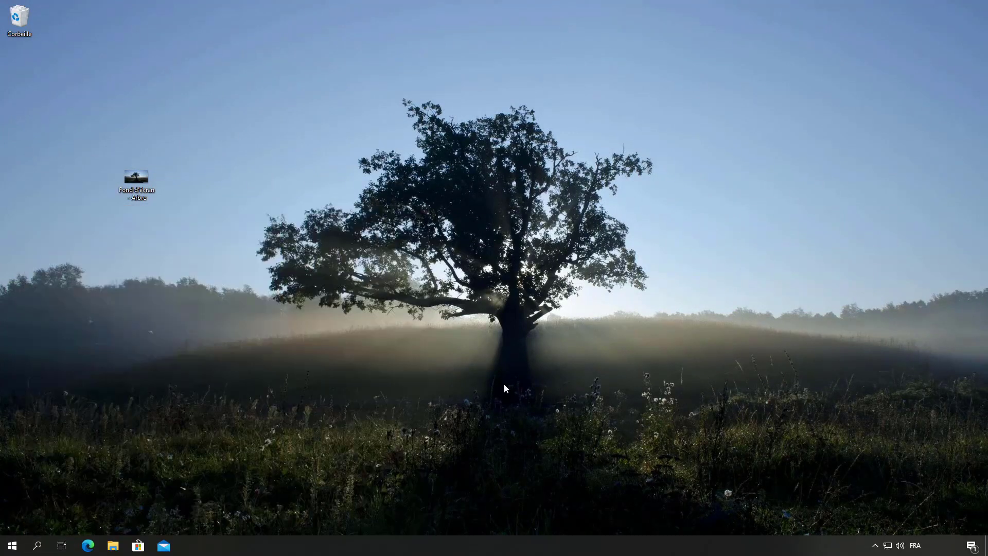
- Hide search from the taskbar by choosing "Masquée" among its search display options
right_click(431, 551)
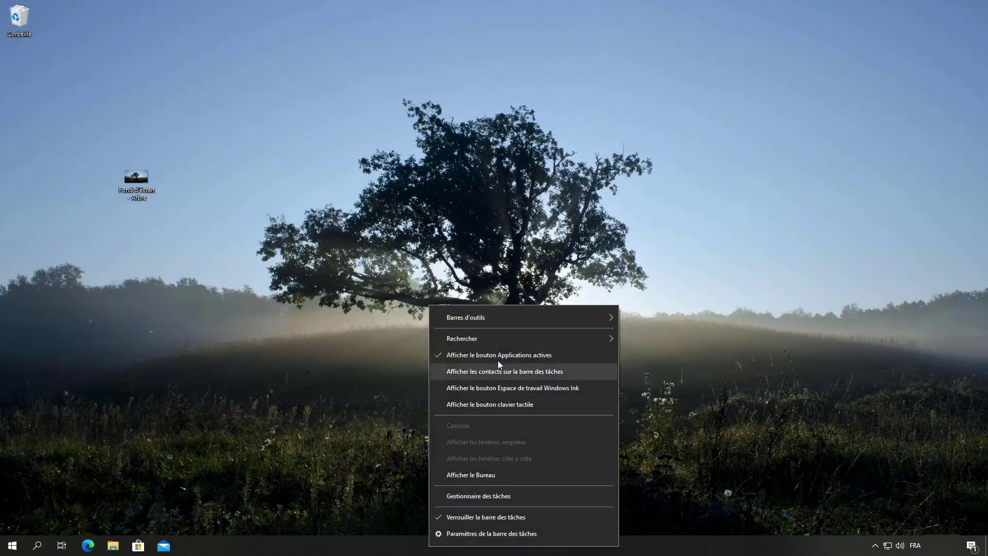
mouse_move(495, 338)
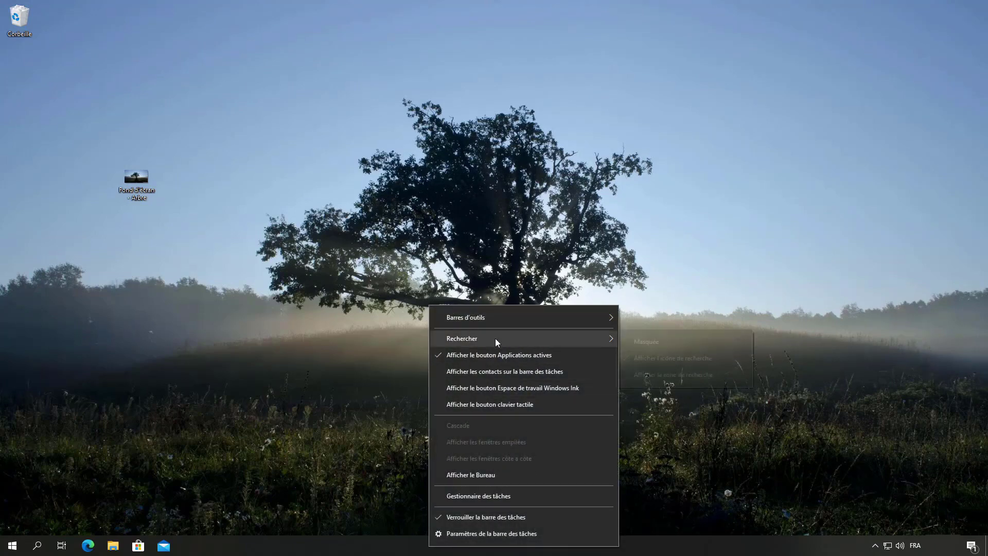
click(648, 341)
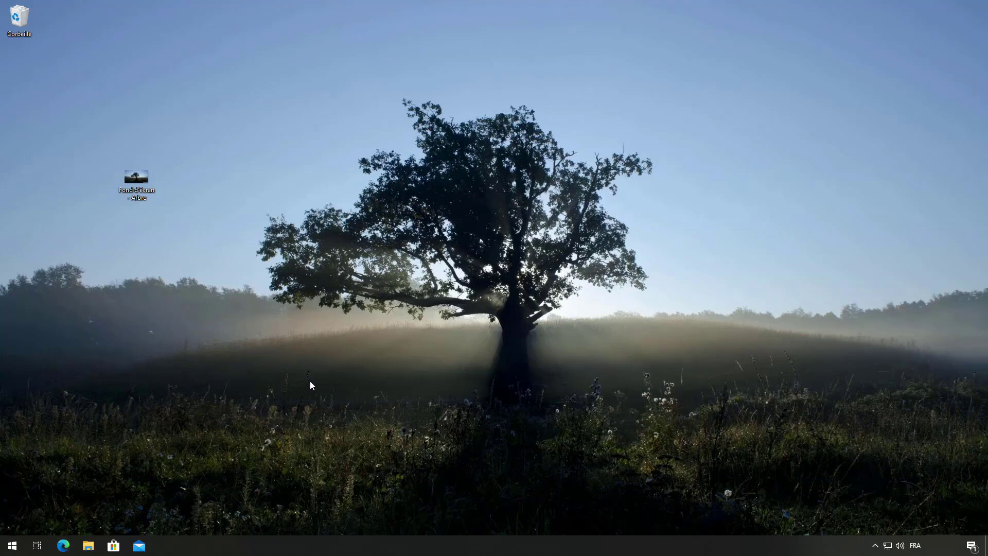
- Show the full search box on the taskbar again with "Afficher la zone de recherche"
right_click(365, 550)
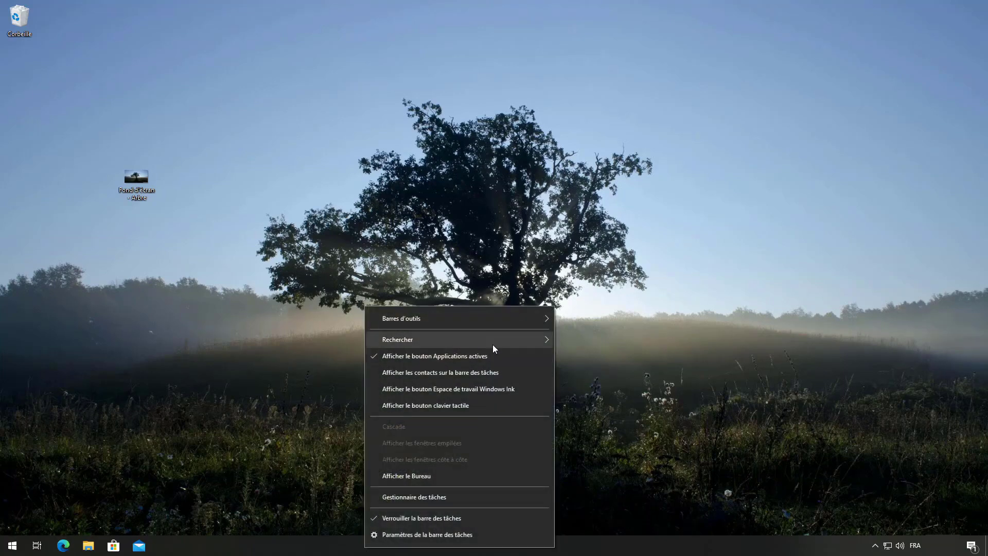
mouse_move(492, 345)
click(615, 376)
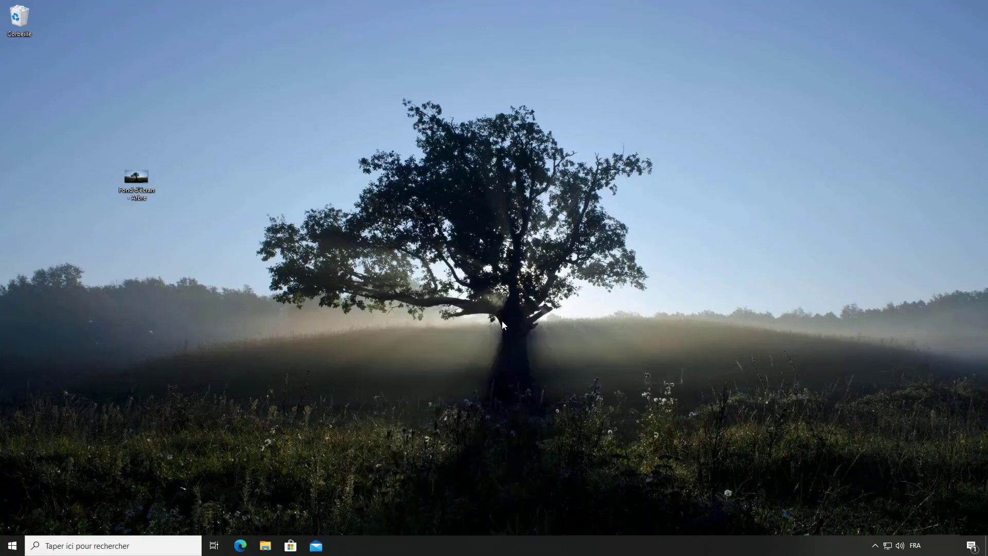